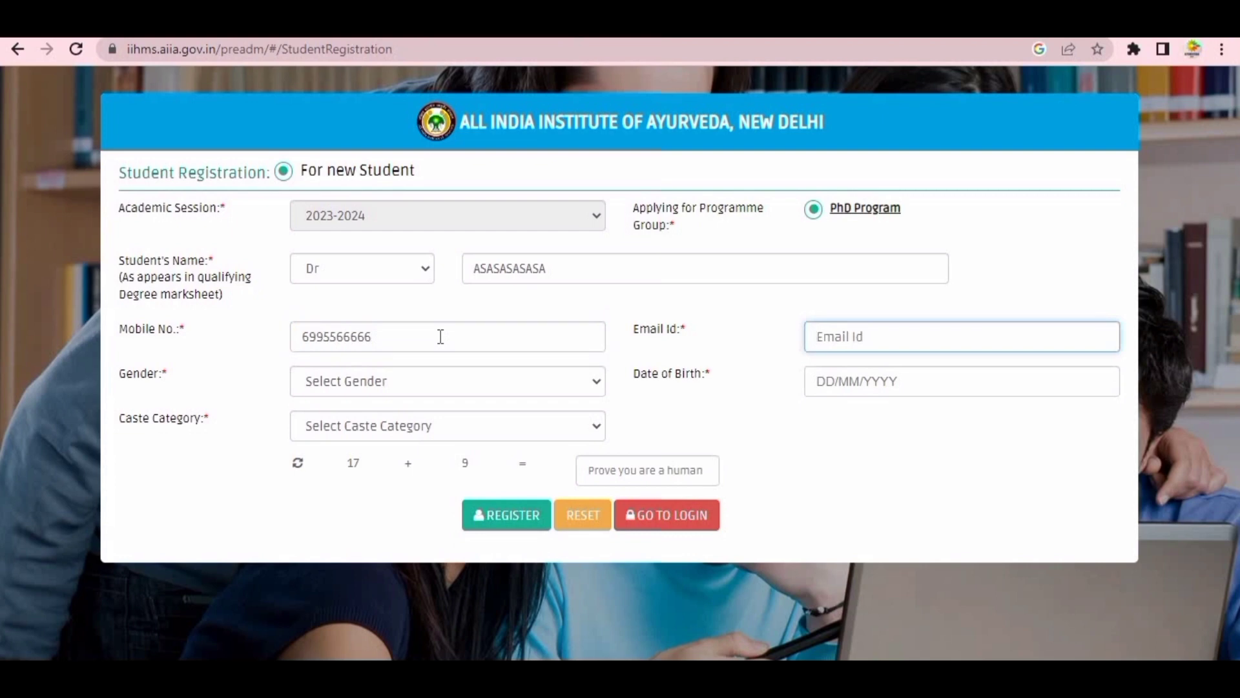
- Enter the applicant's e-mail address and set the gender to MALE
key(Tab)
key(Tab)
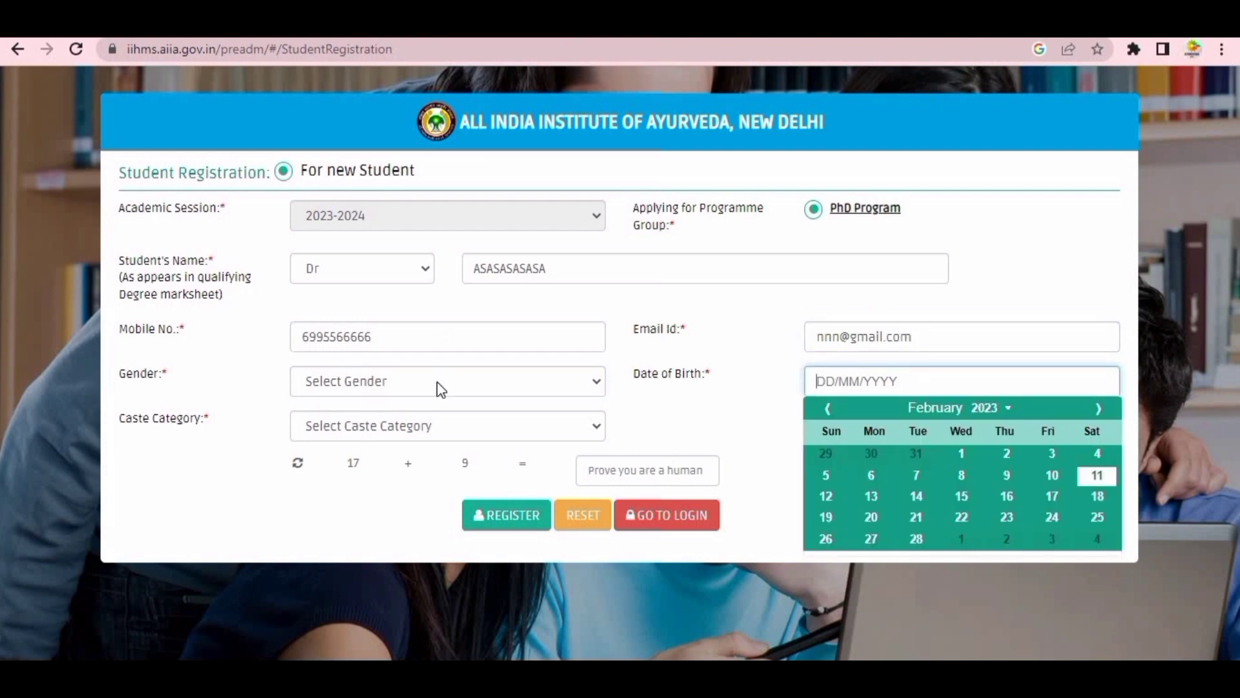
click(437, 388)
click(420, 424)
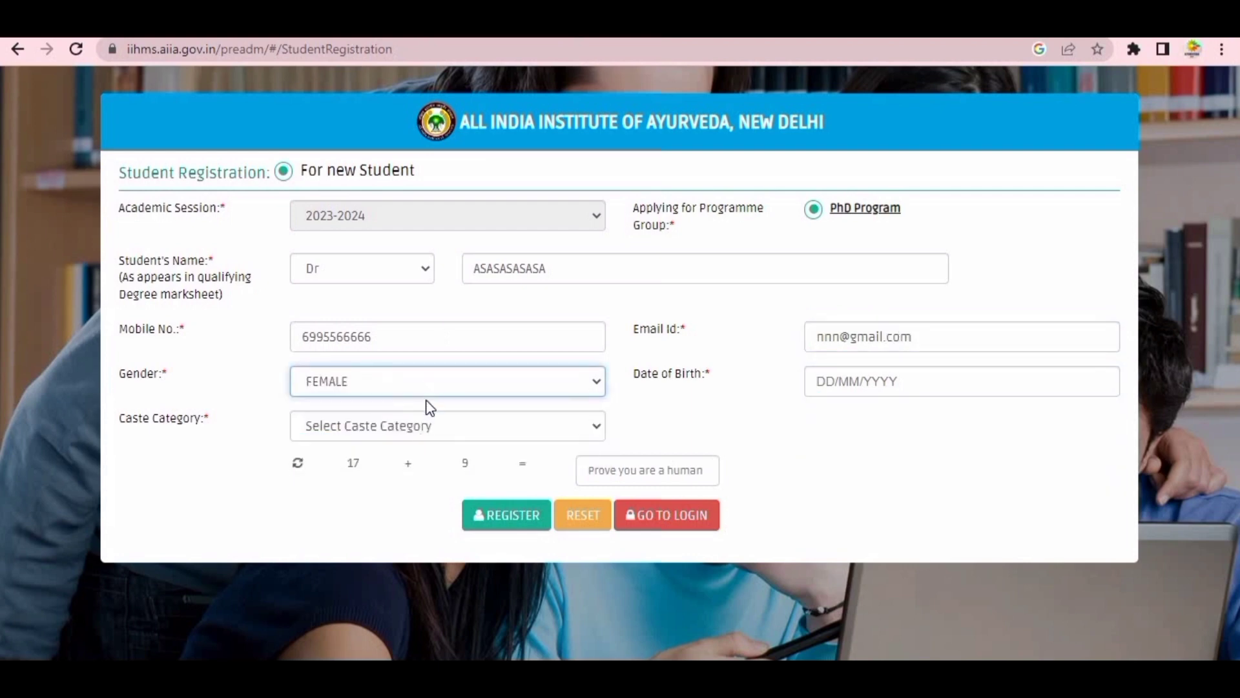
click(425, 386)
click(424, 437)
click(867, 386)
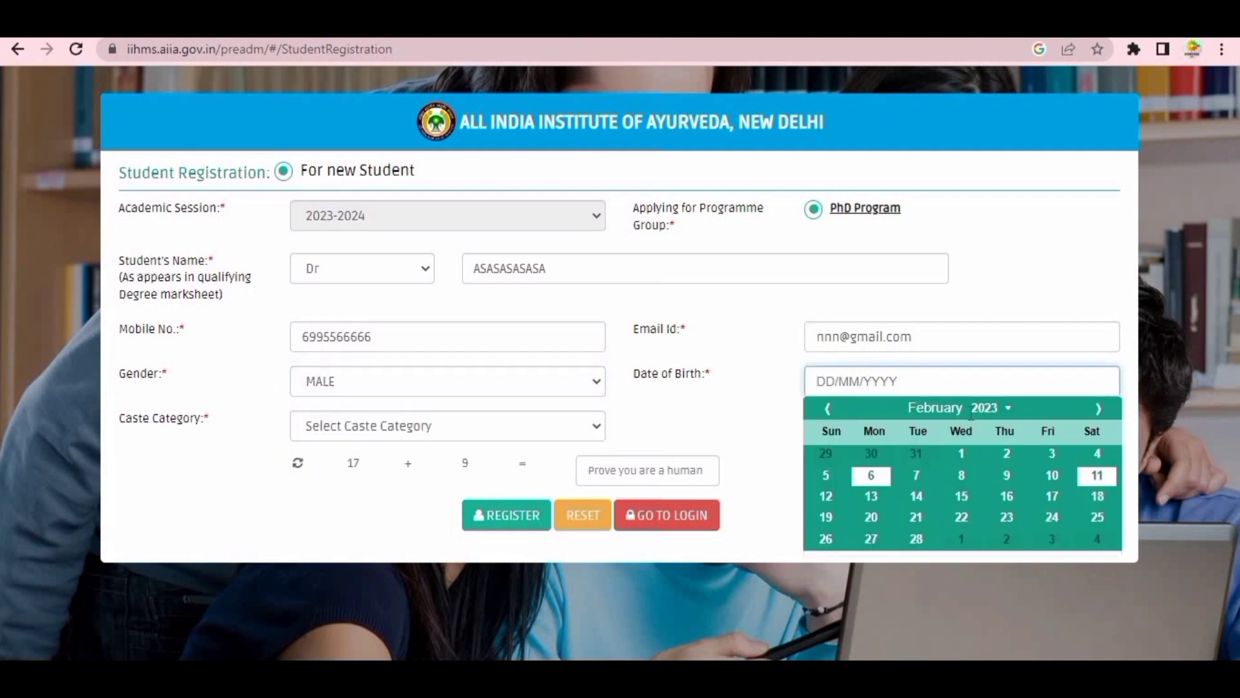
click(1007, 408)
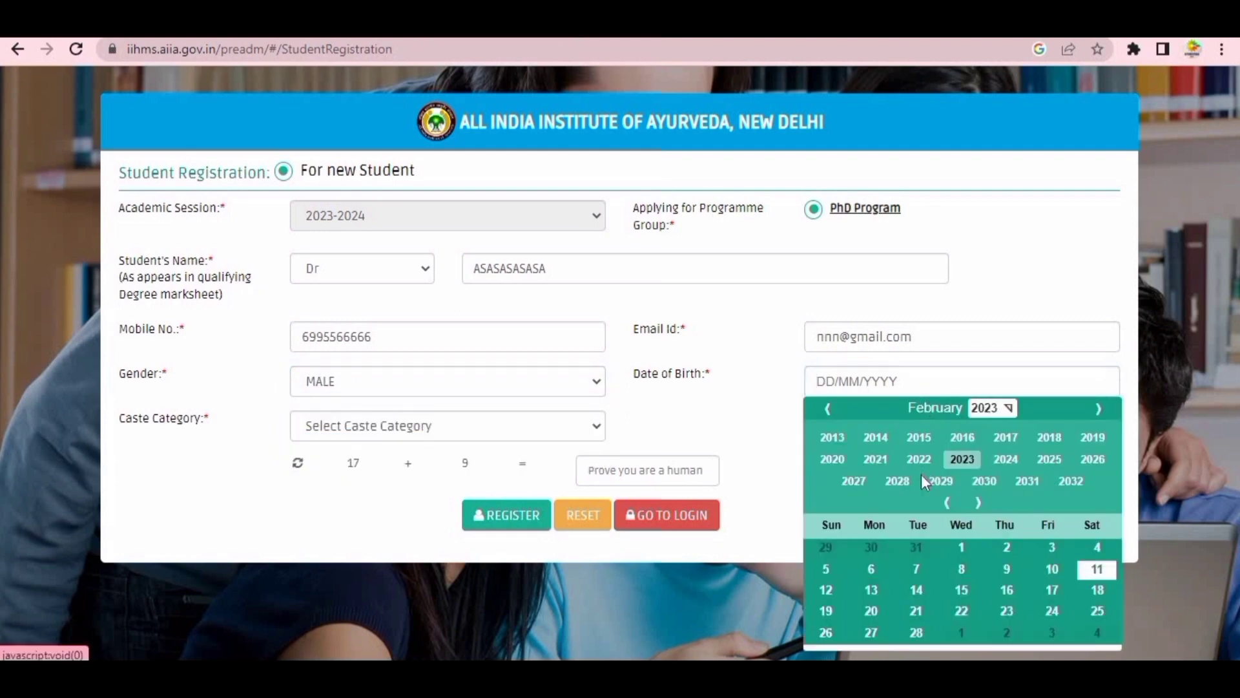
click(827, 409)
click(827, 408)
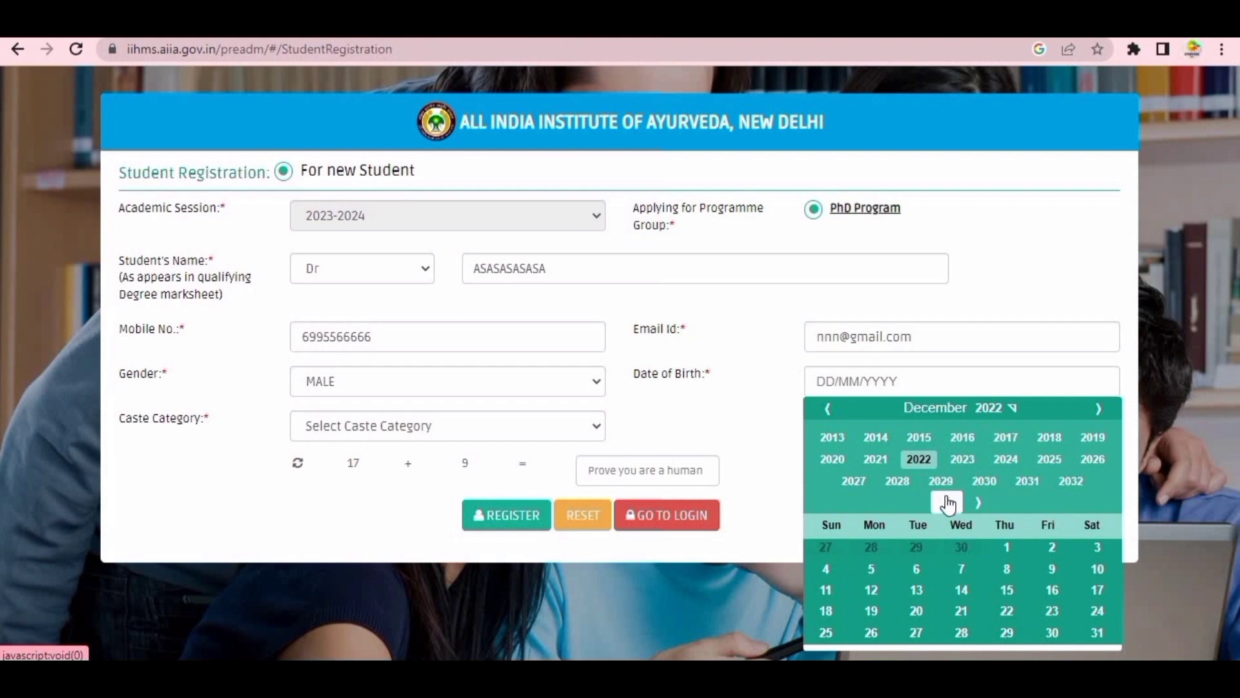
click(947, 502)
click(831, 437)
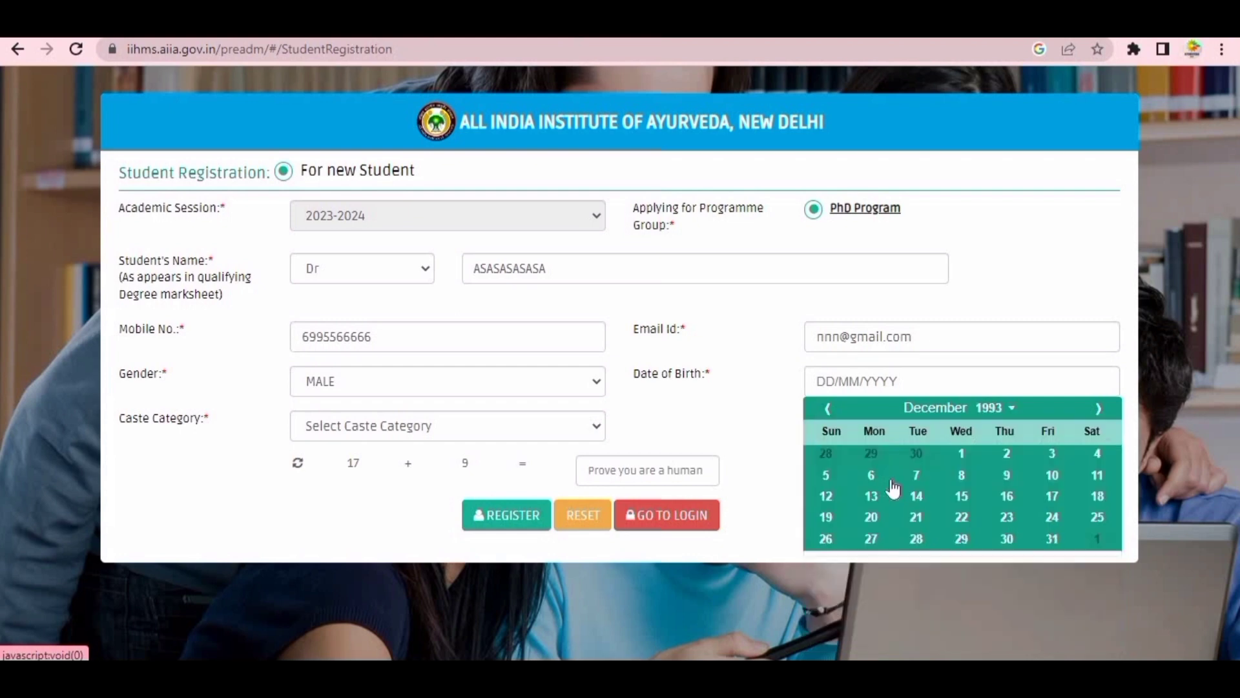
click(871, 492)
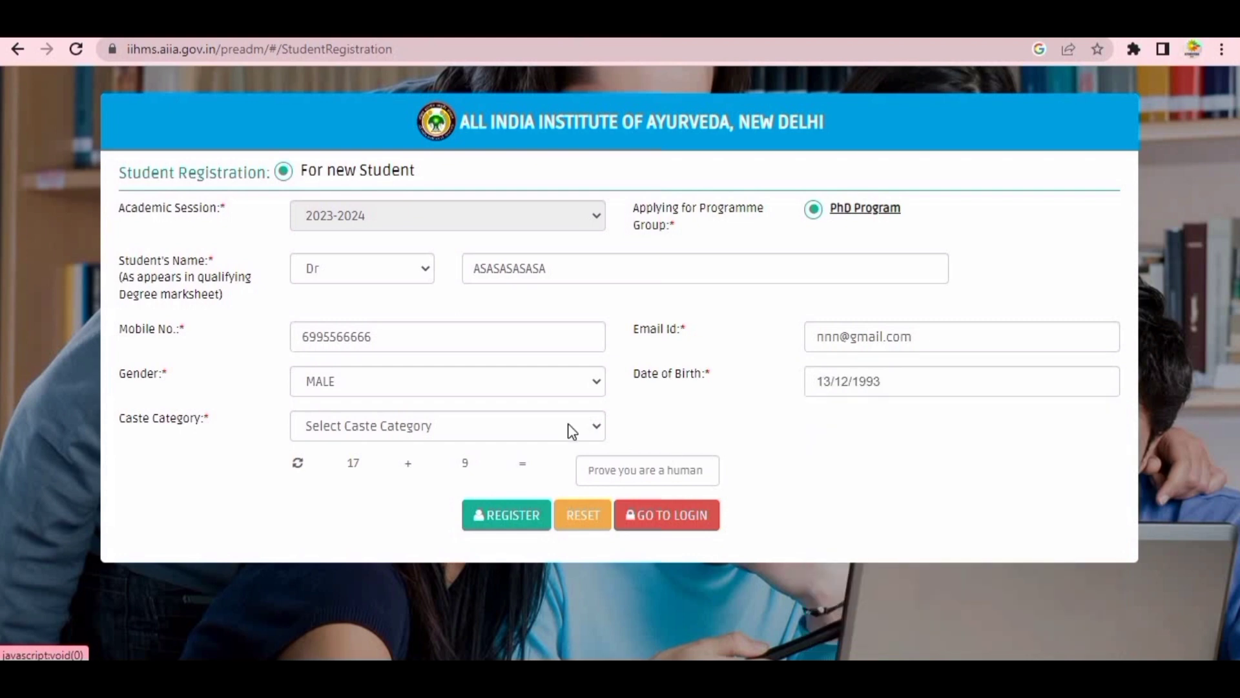
- Choose General caste category, answer the sum check with 26, and submit the registration
click(437, 427)
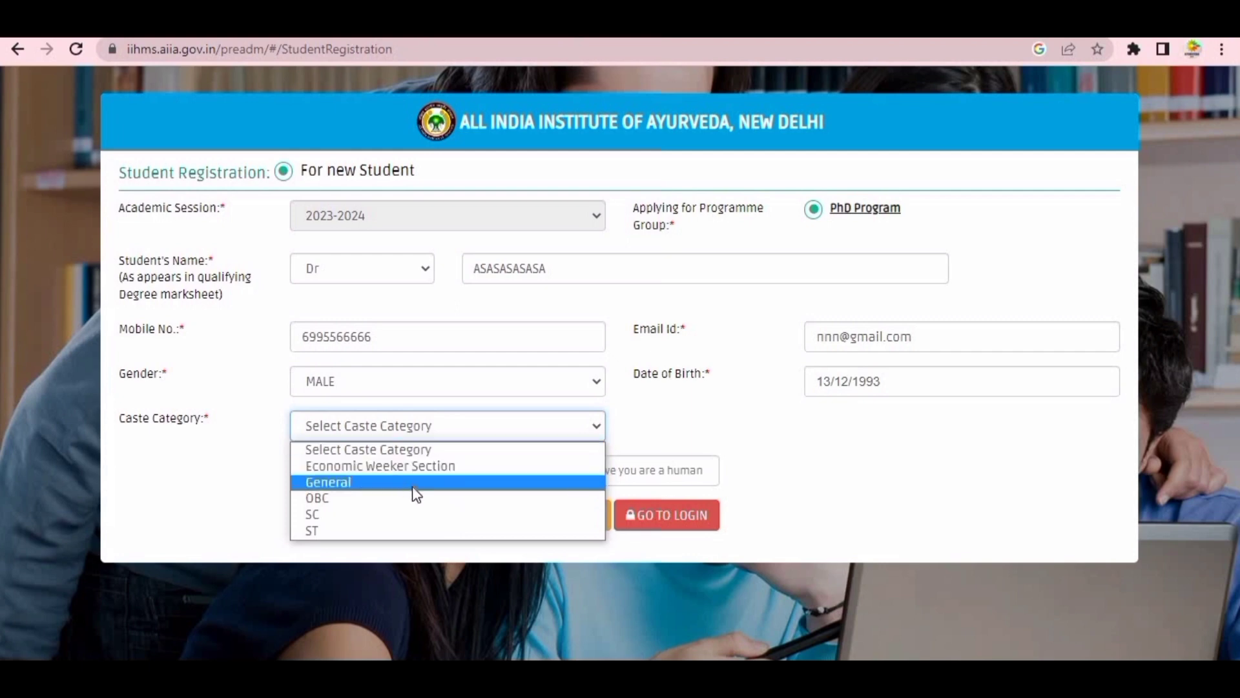
click(412, 485)
click(635, 477)
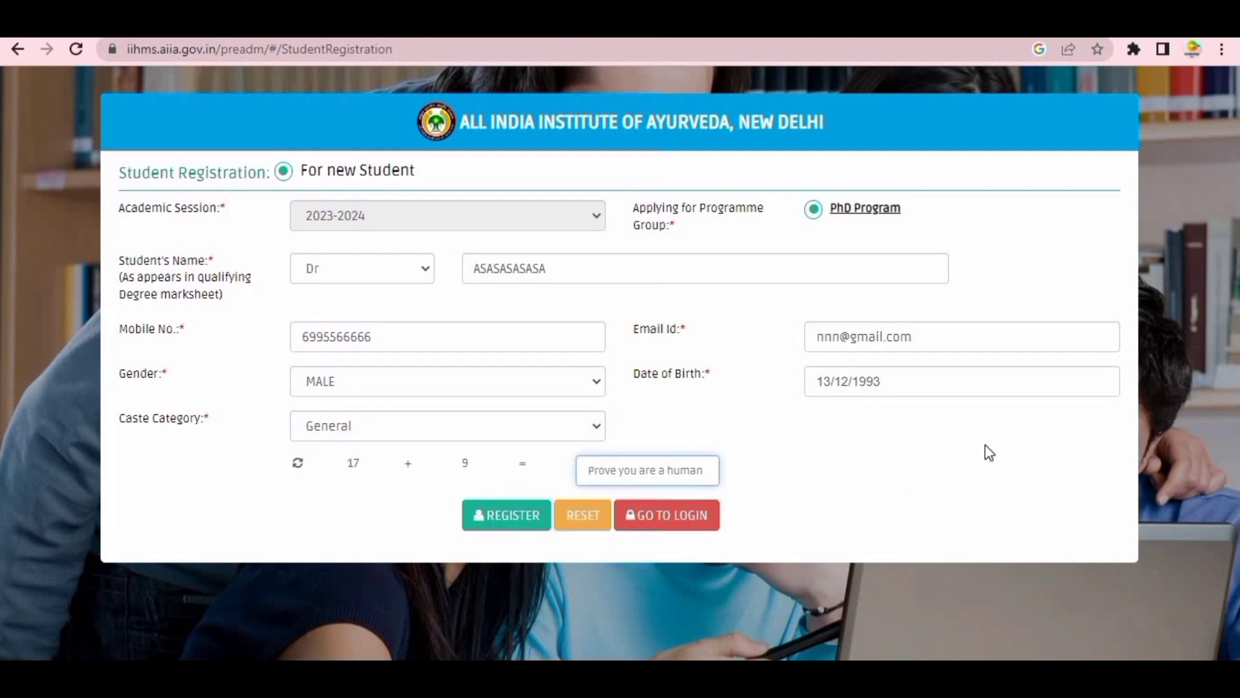
text(26)
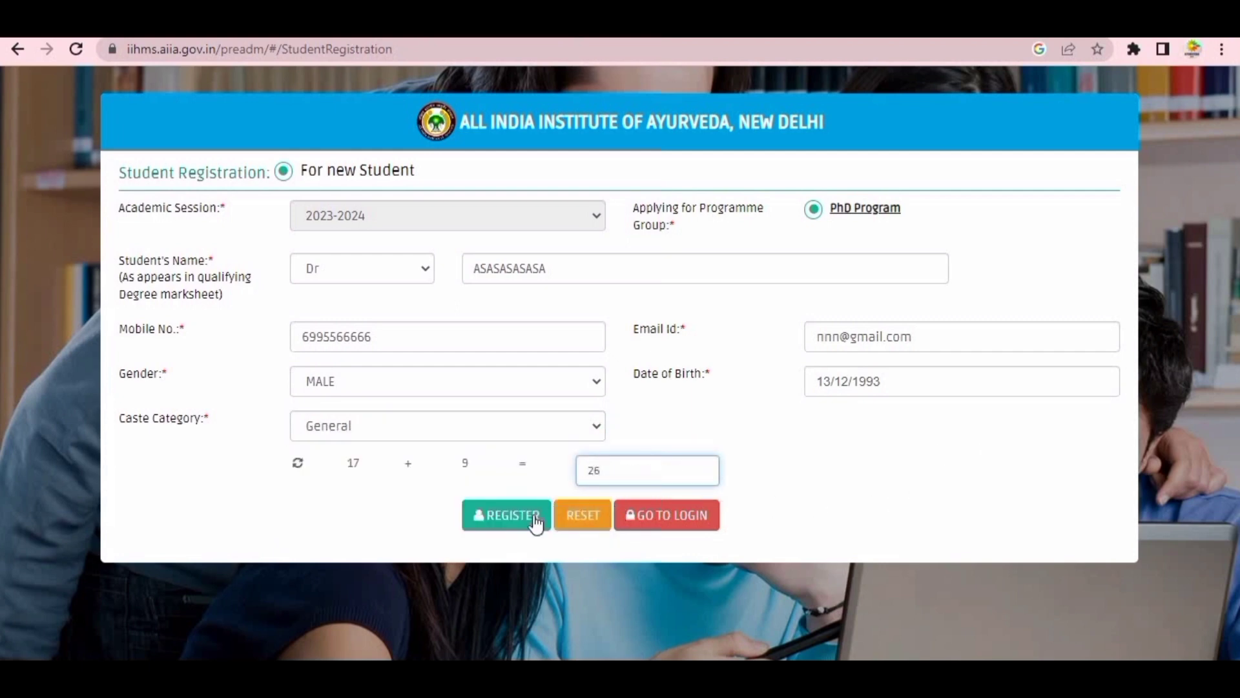
click(537, 520)
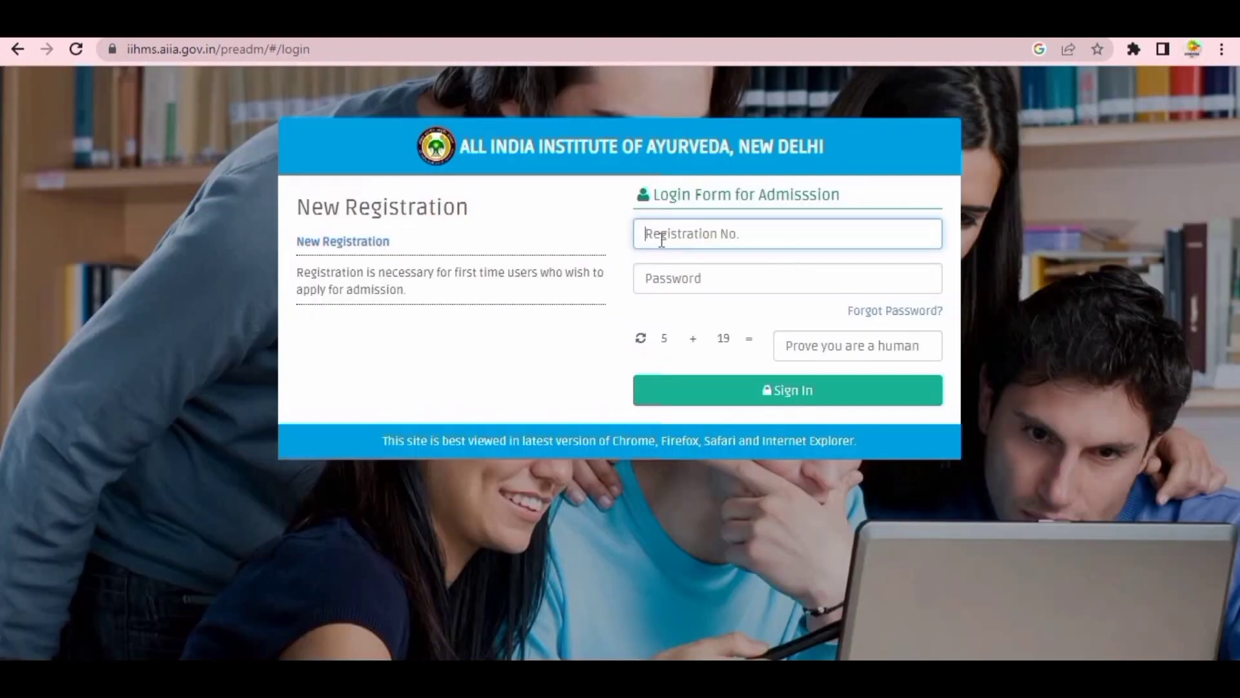
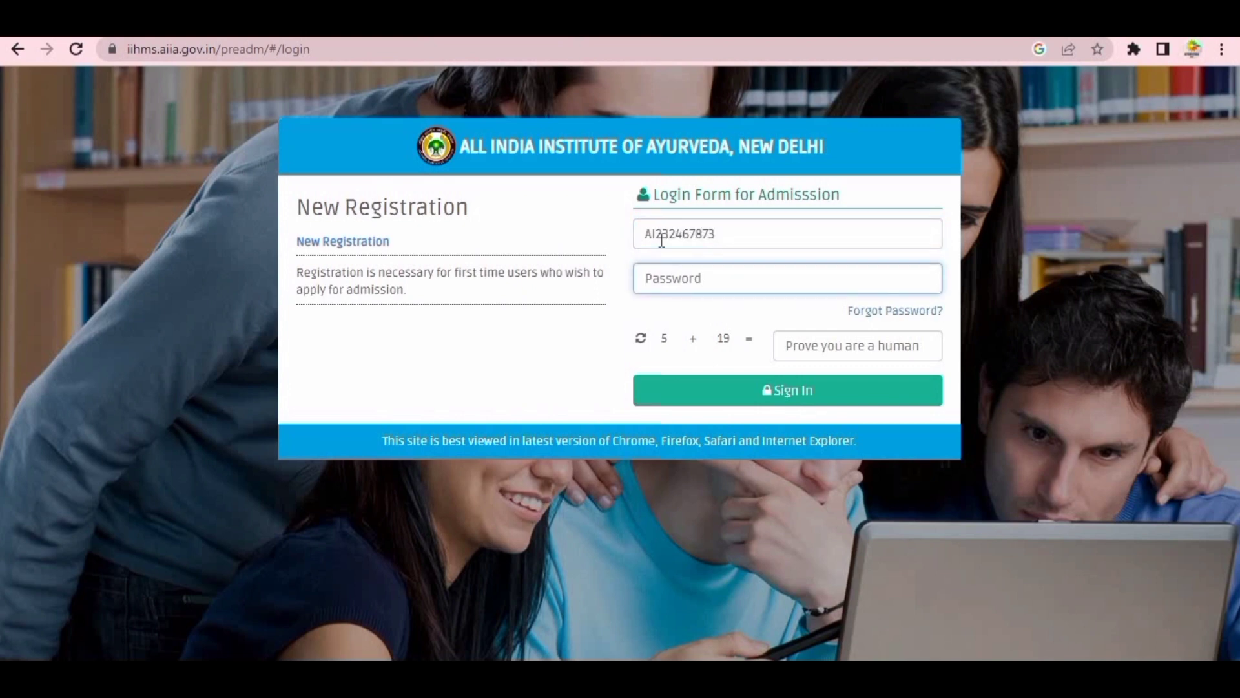
- Sign in with the registration number, the account password and sum answer 24
text(a)
click(850, 354)
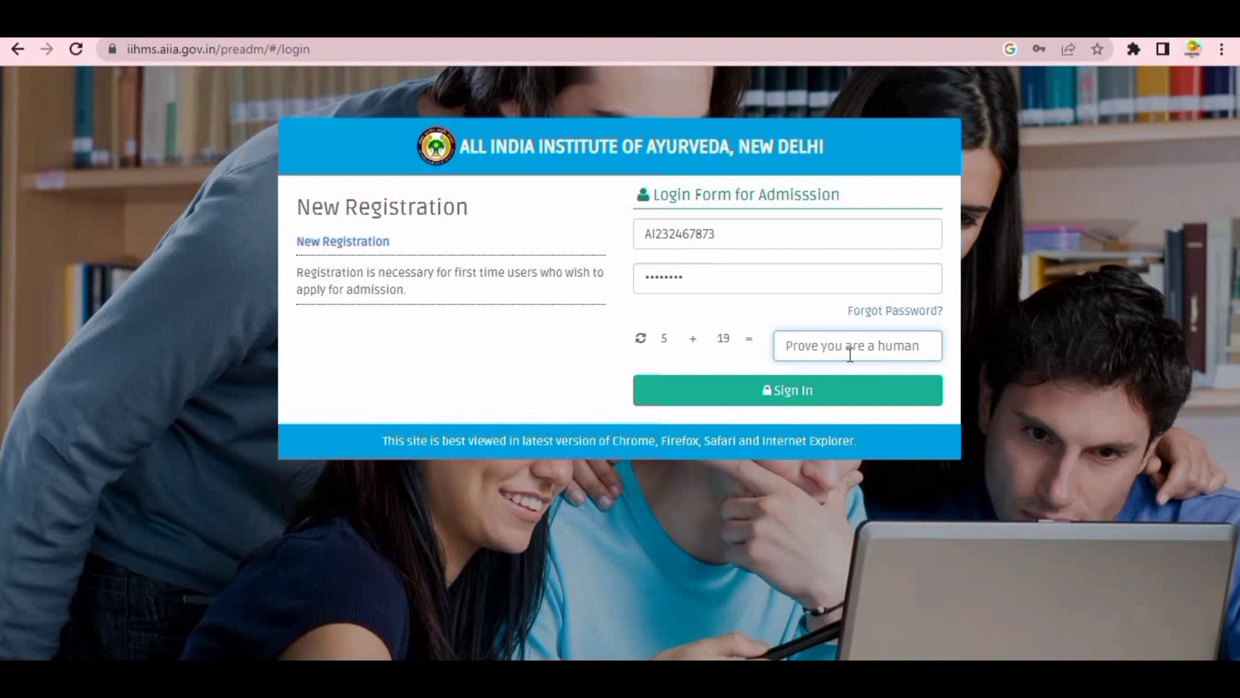
text(24)
click(849, 398)
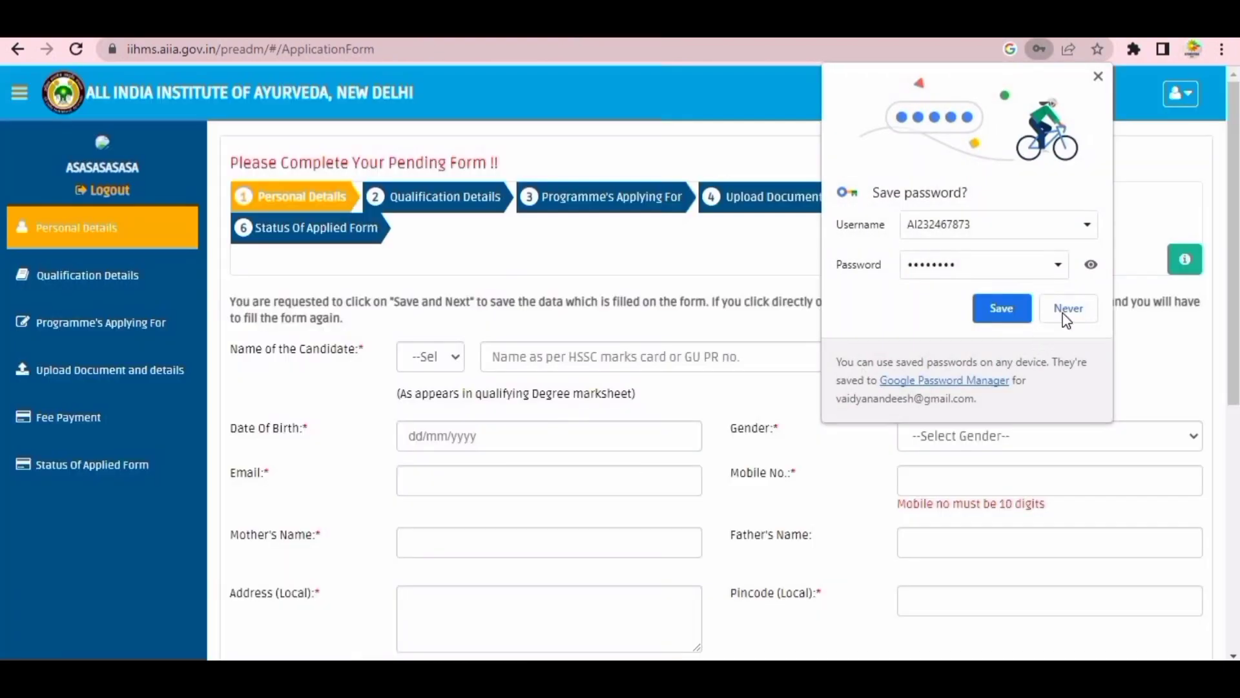
- Decline saving the password, then enter mother's name 'DDFDF', local address 'DFDFDFDFD' and pincode 302255
click(1064, 314)
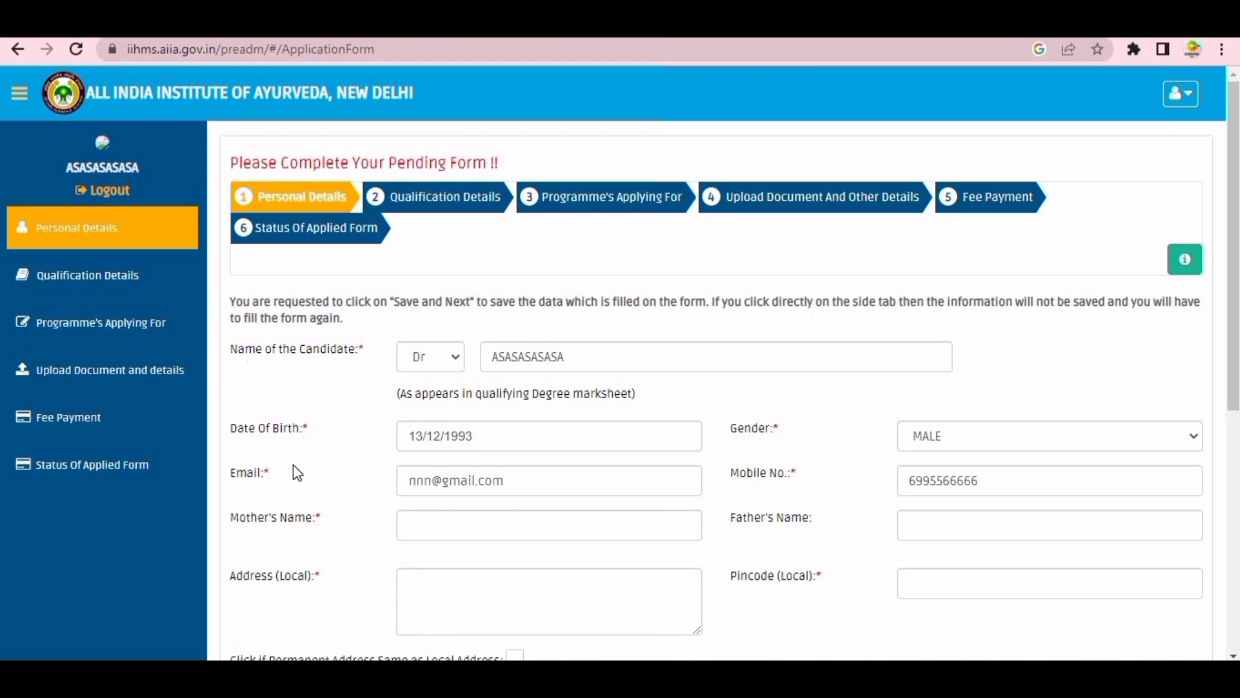
scroll(427, 441, down, 1)
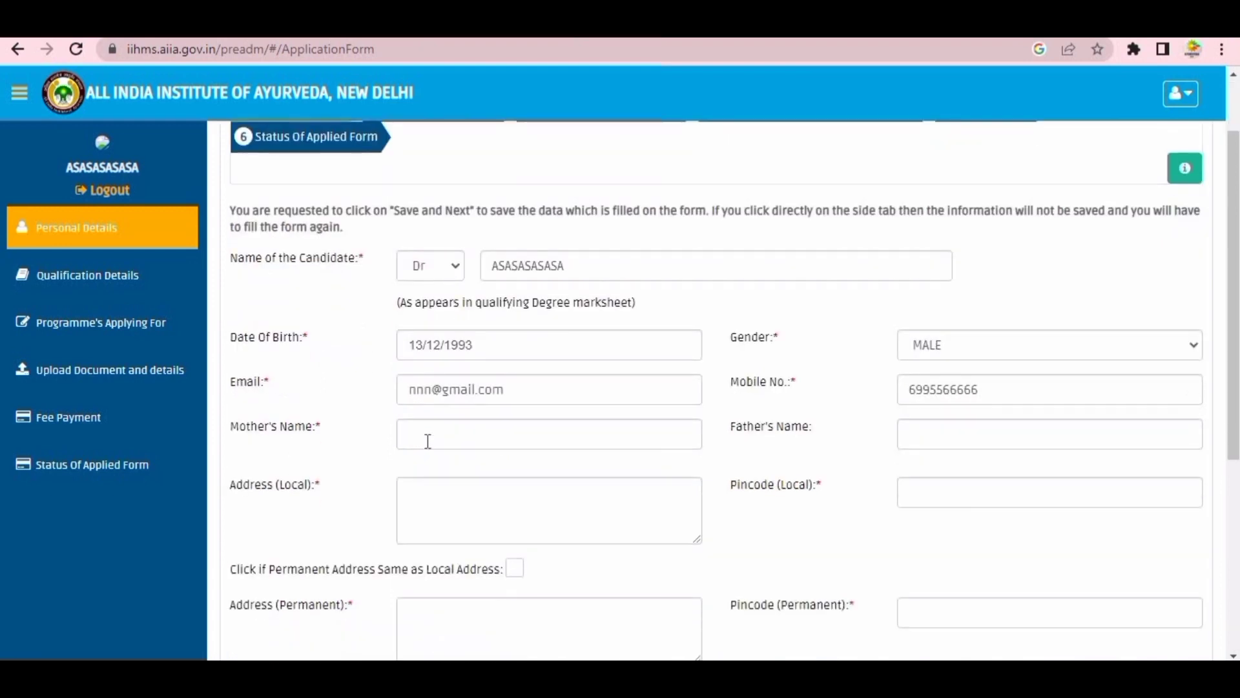
click(428, 441)
text(DDFDF)
click(463, 508)
text(DF)
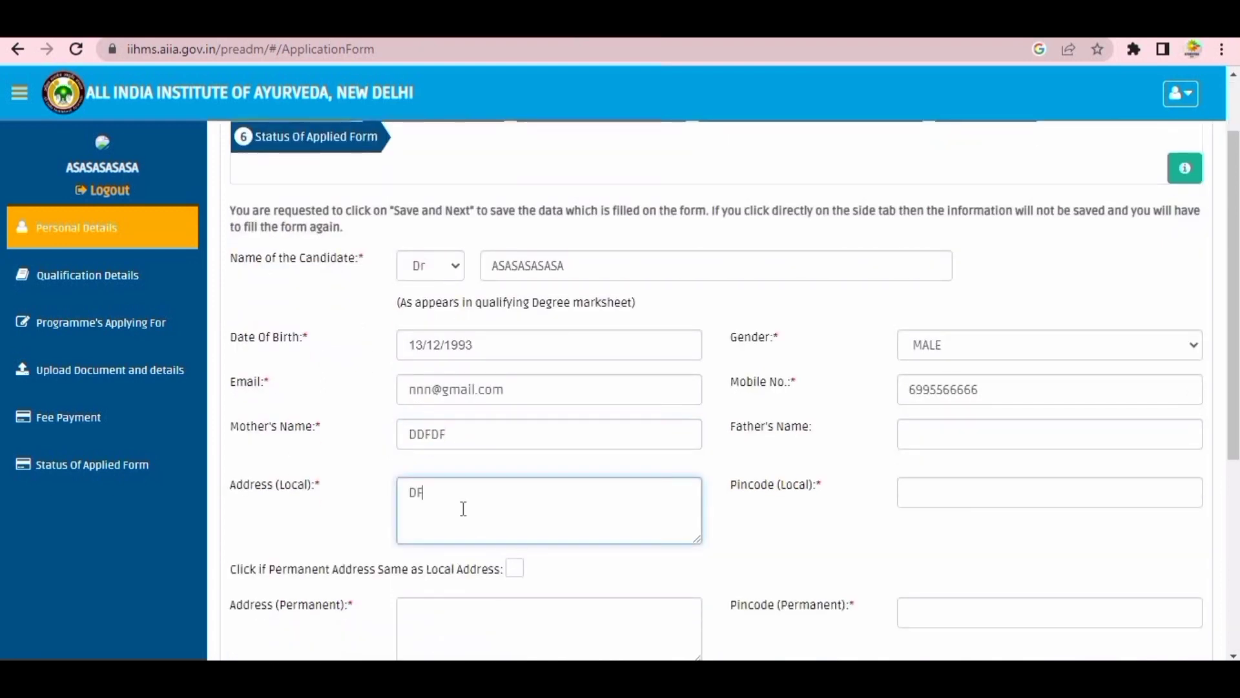
text(DFDFDFD)
click(941, 492)
scroll(936, 491, down, 1)
text(3)
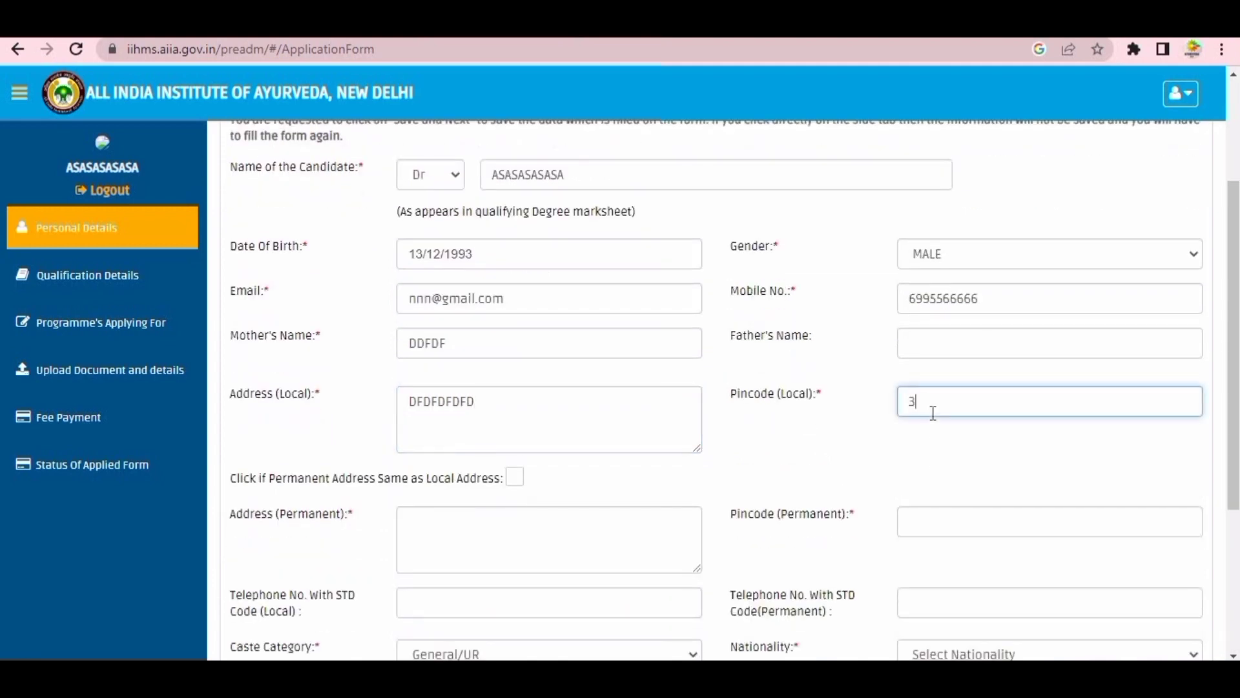
text(02255)
- Copy the local address as permanent, set handicapped to No and nationality INDIAN, then save
click(515, 478)
scroll(575, 466, down, 4)
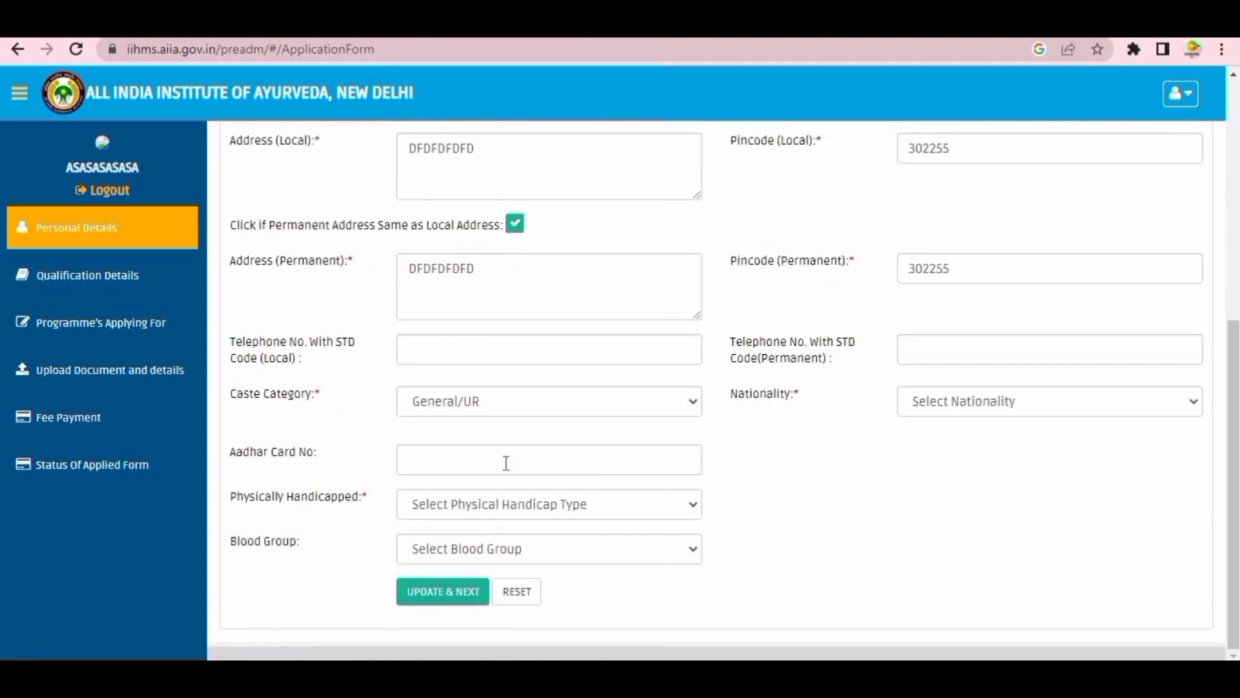
click(495, 521)
click(482, 562)
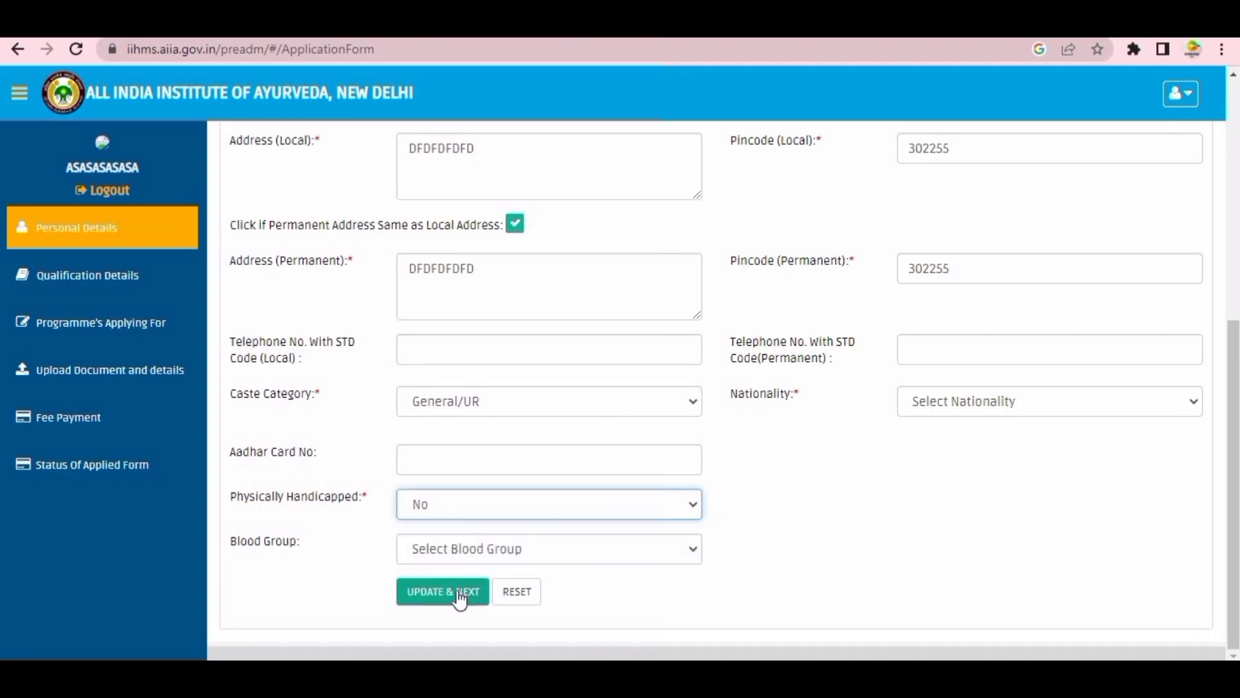
click(1000, 408)
click(956, 438)
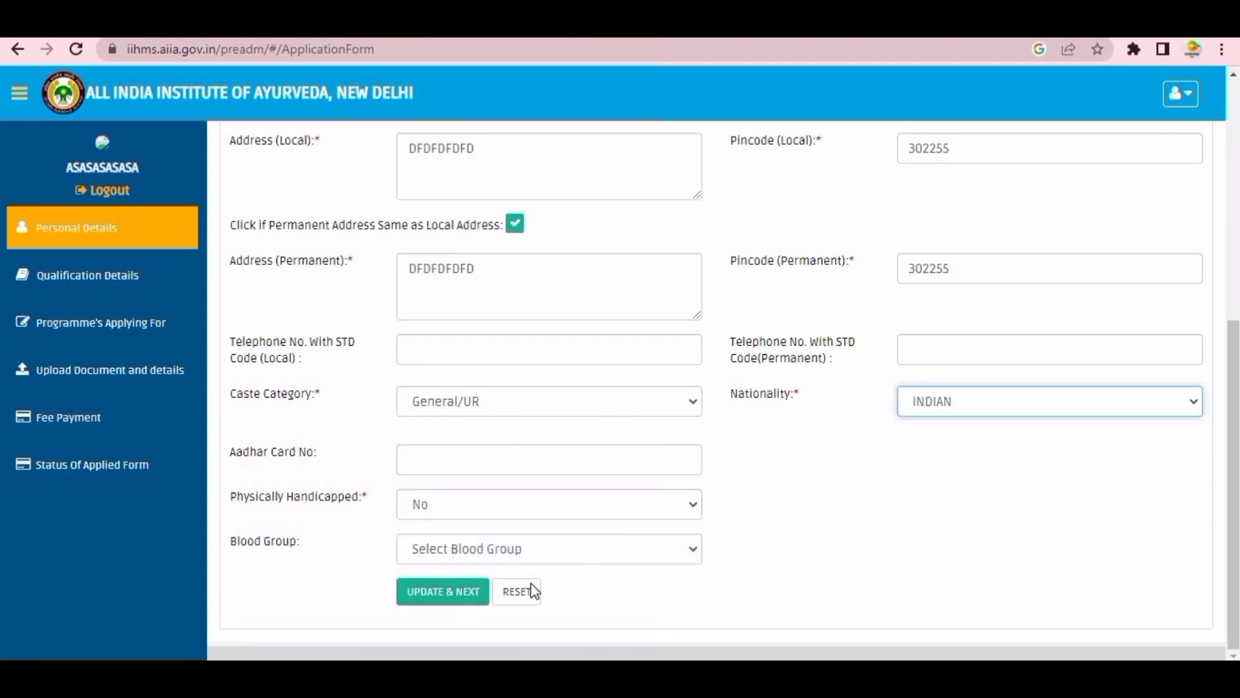
click(456, 601)
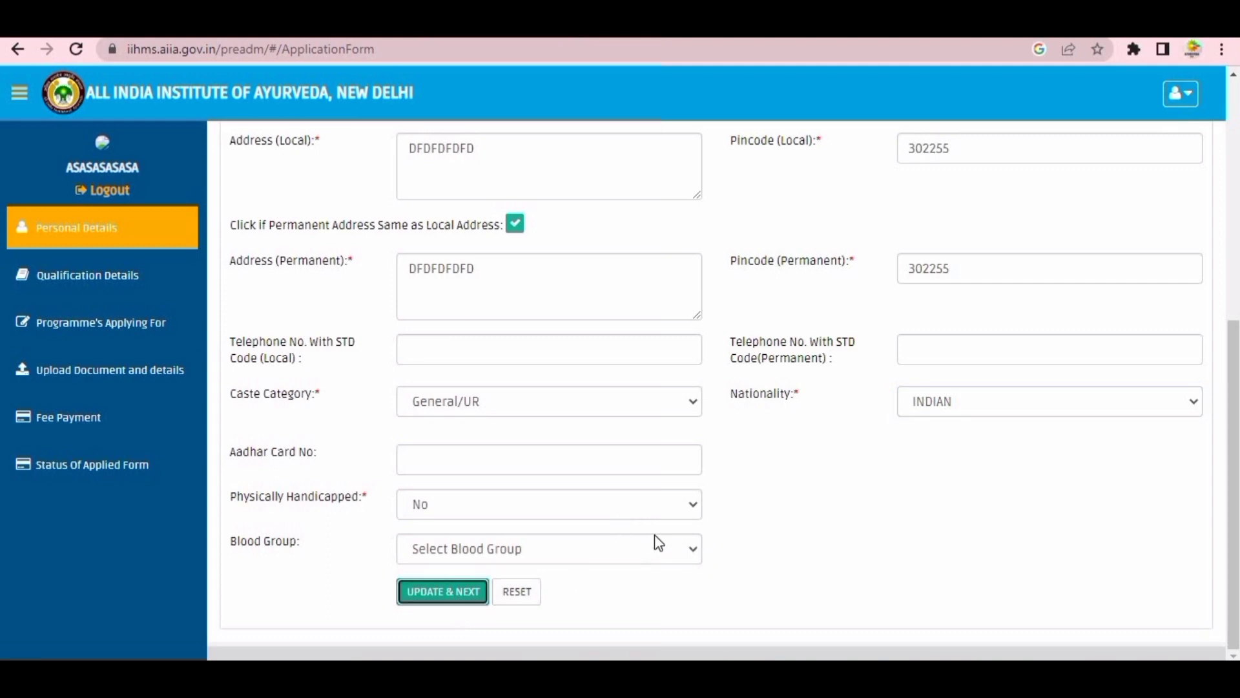
- Set month of passing to August and marks to 350 out of 400 (88%)
click(1120, 253)
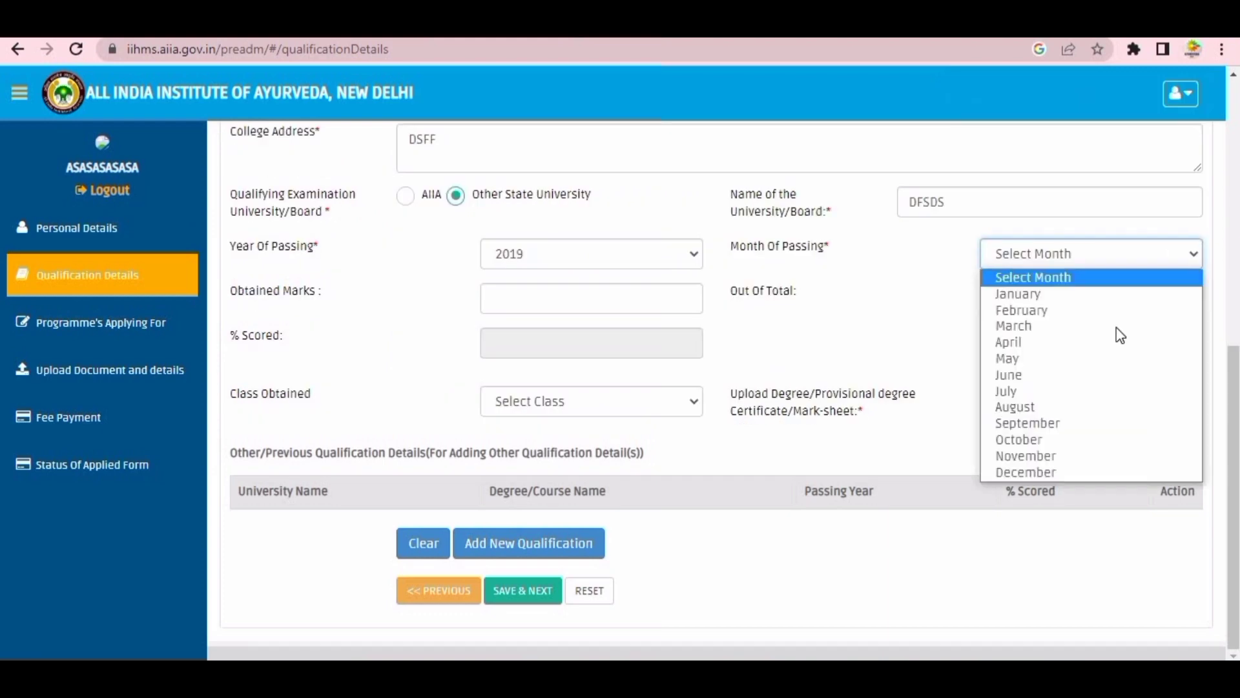
click(1008, 407)
click(592, 308)
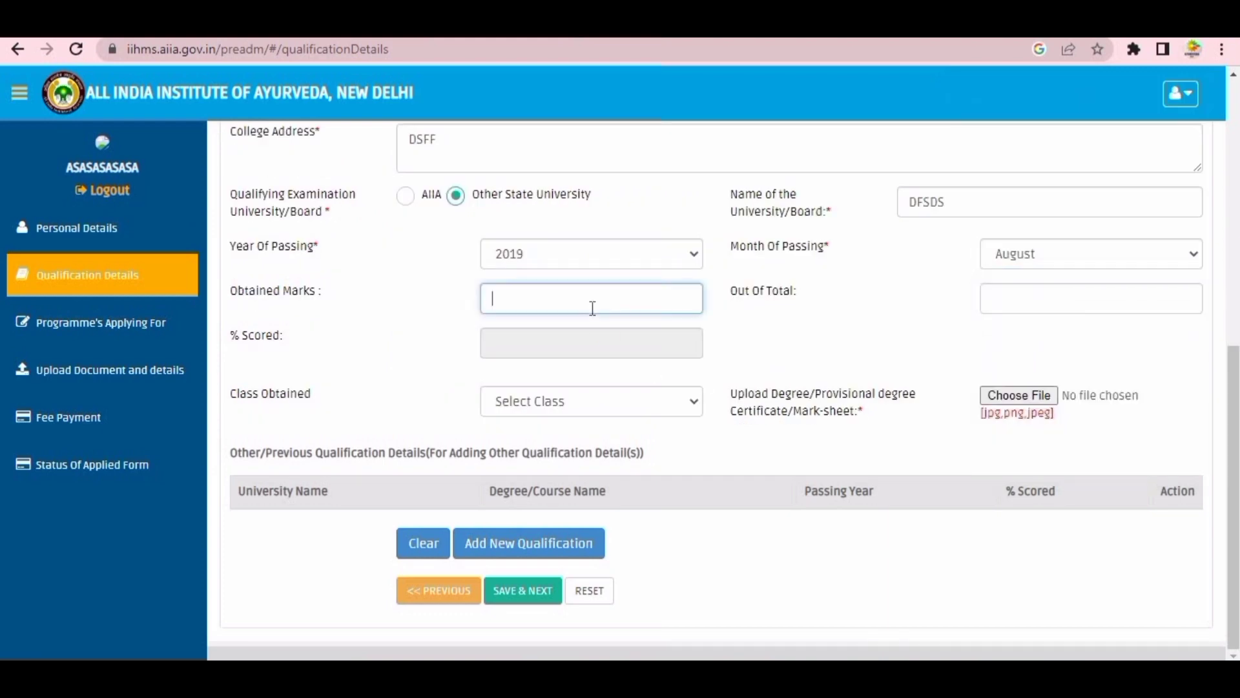
text(70)
text(350)
key(Tab)
text(4)
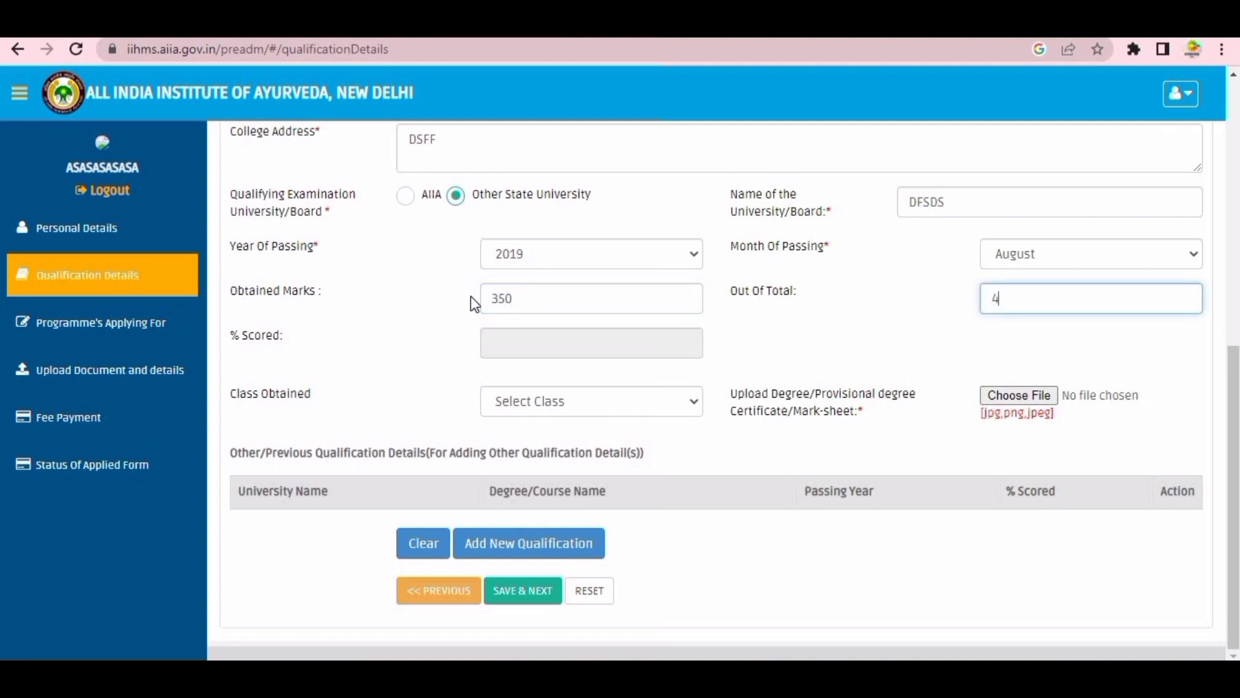
text(00)
click(536, 348)
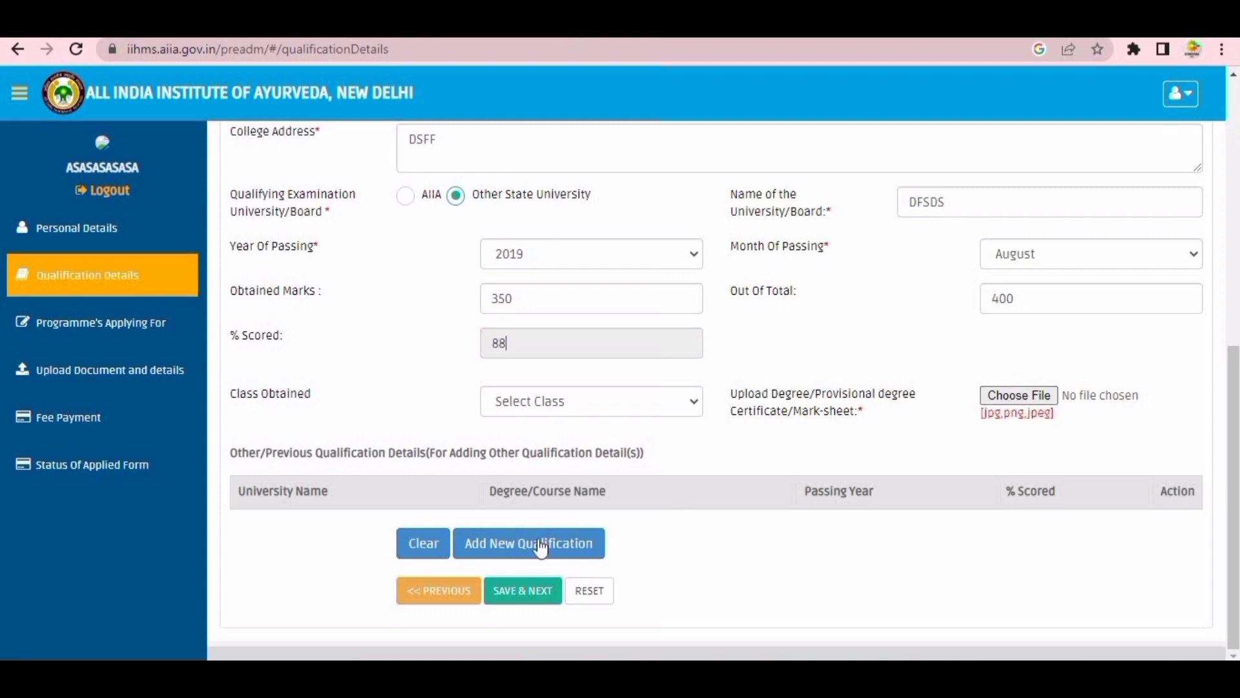
- Attach the marksheet image and save the qualification details
click(512, 601)
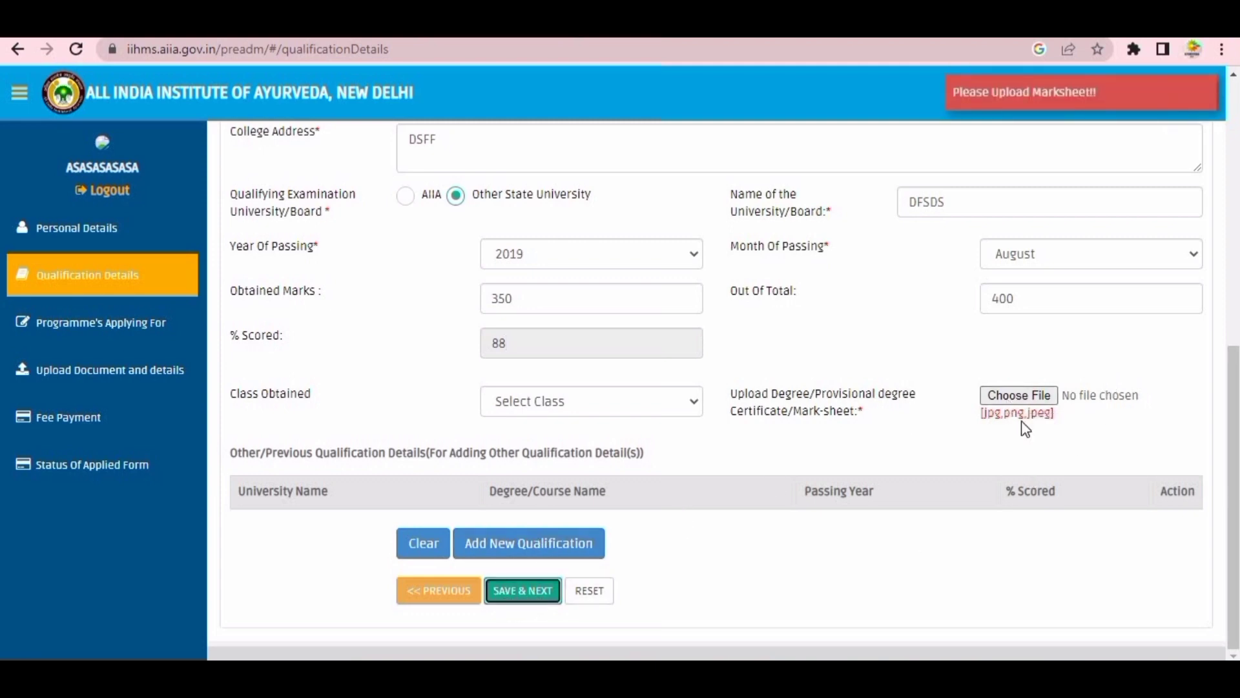
click(1015, 397)
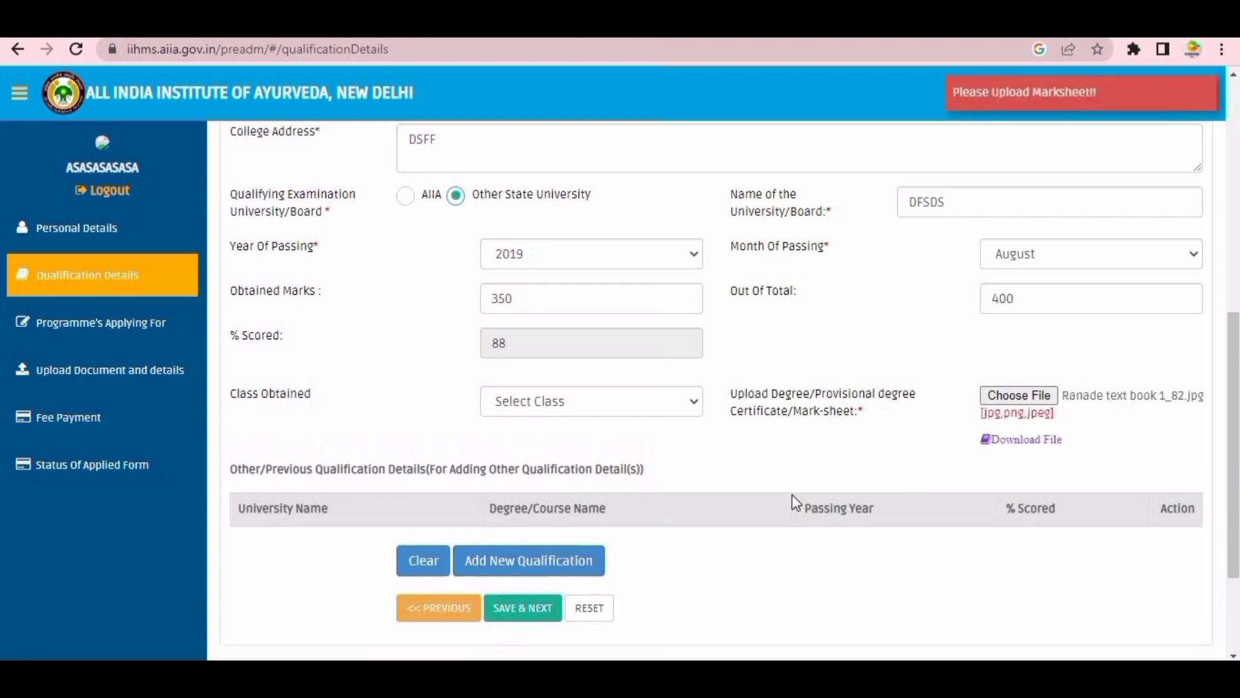
click(527, 608)
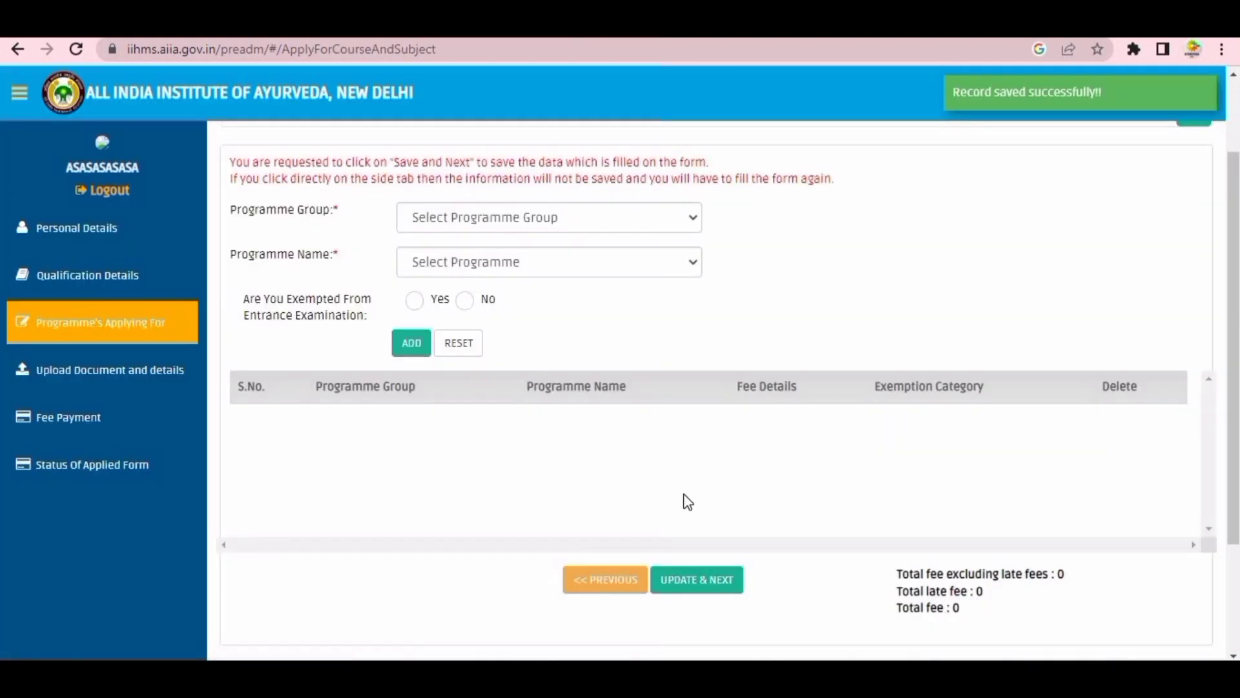
- Add PhD in BalaRoga with no entrance-exam exemption (fee 3000) and save the programme choice
click(544, 336)
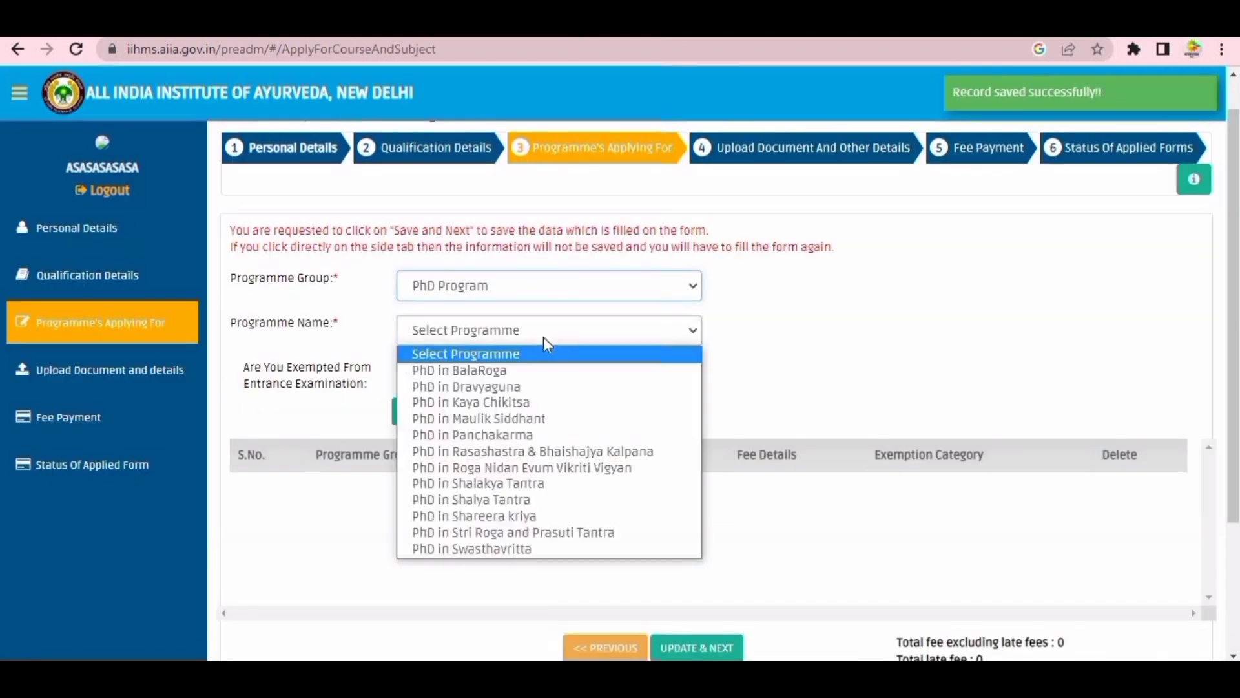
click(540, 371)
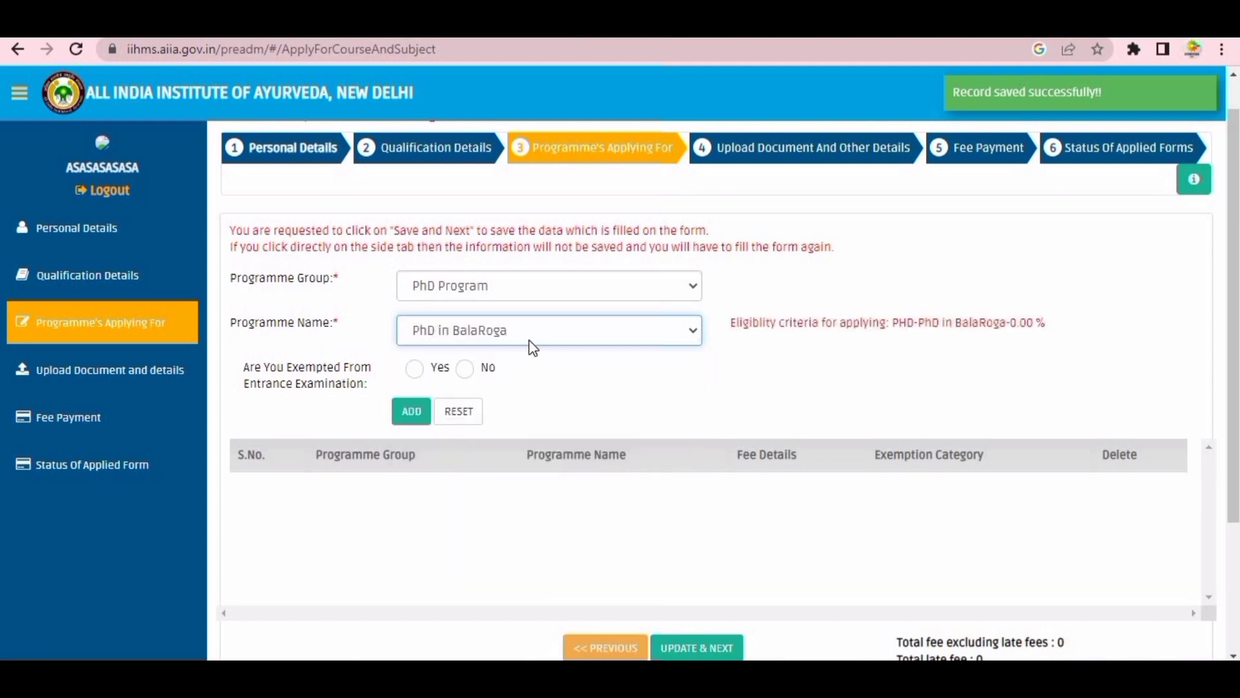
click(465, 369)
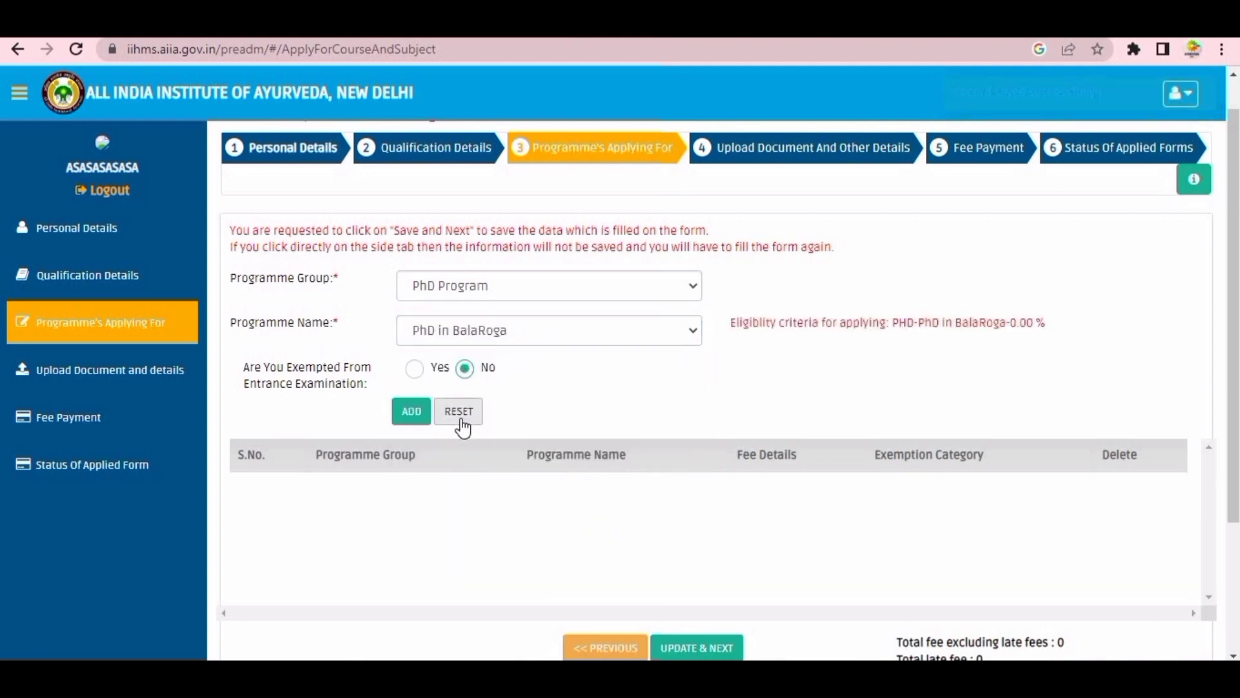
click(415, 370)
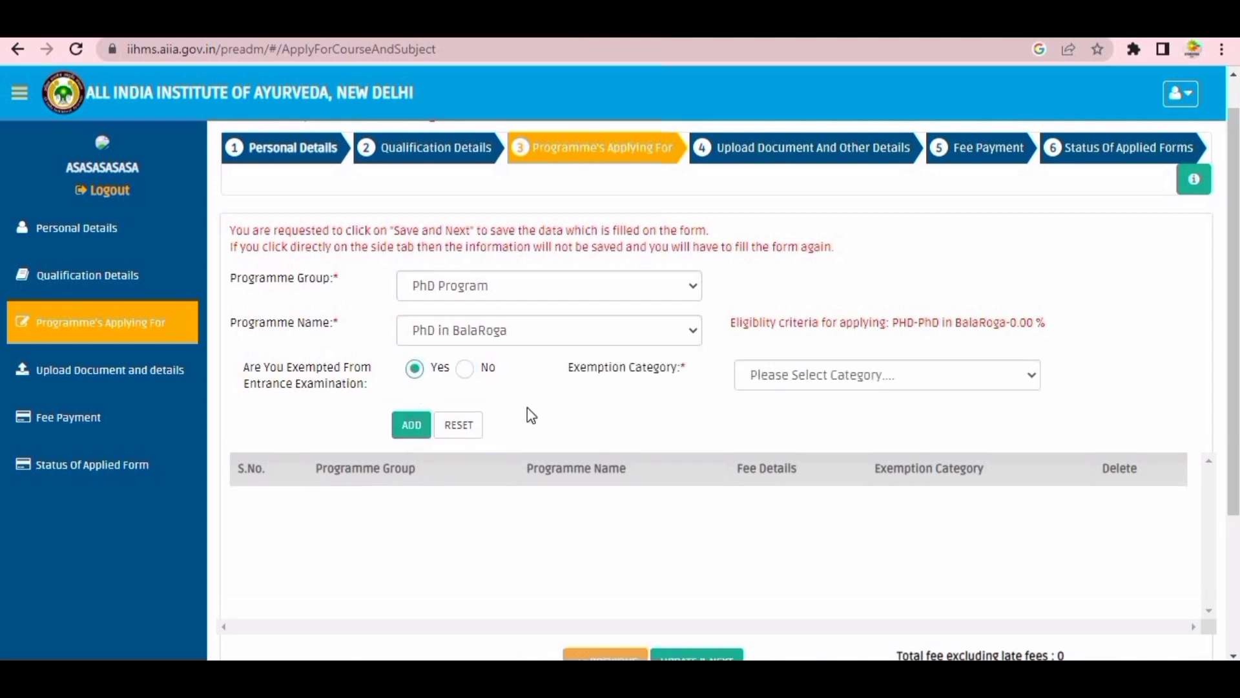
click(829, 381)
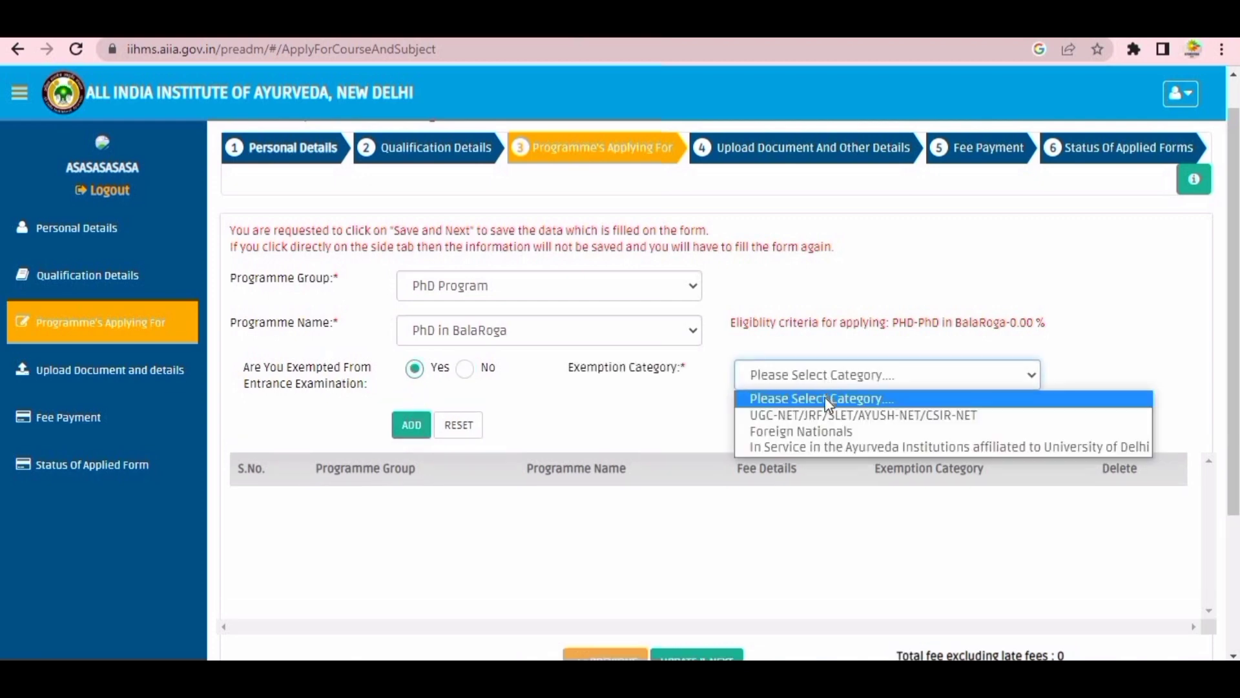
click(467, 371)
click(411, 411)
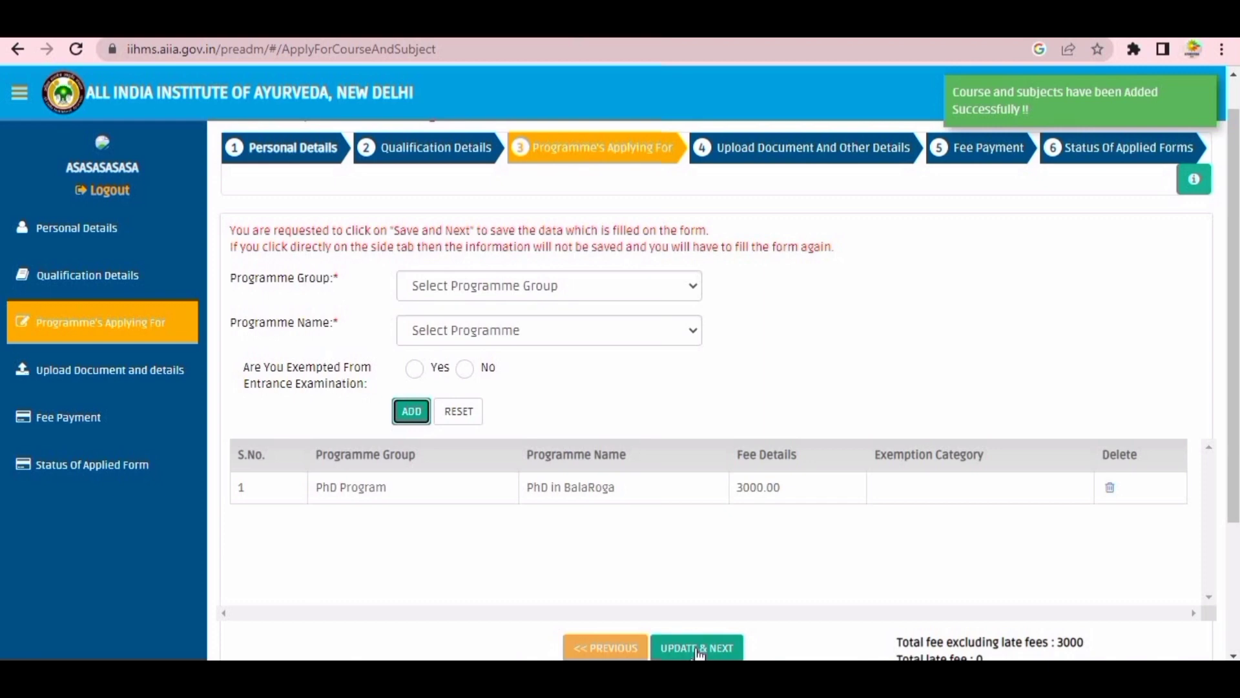
scroll(703, 617, down, 2)
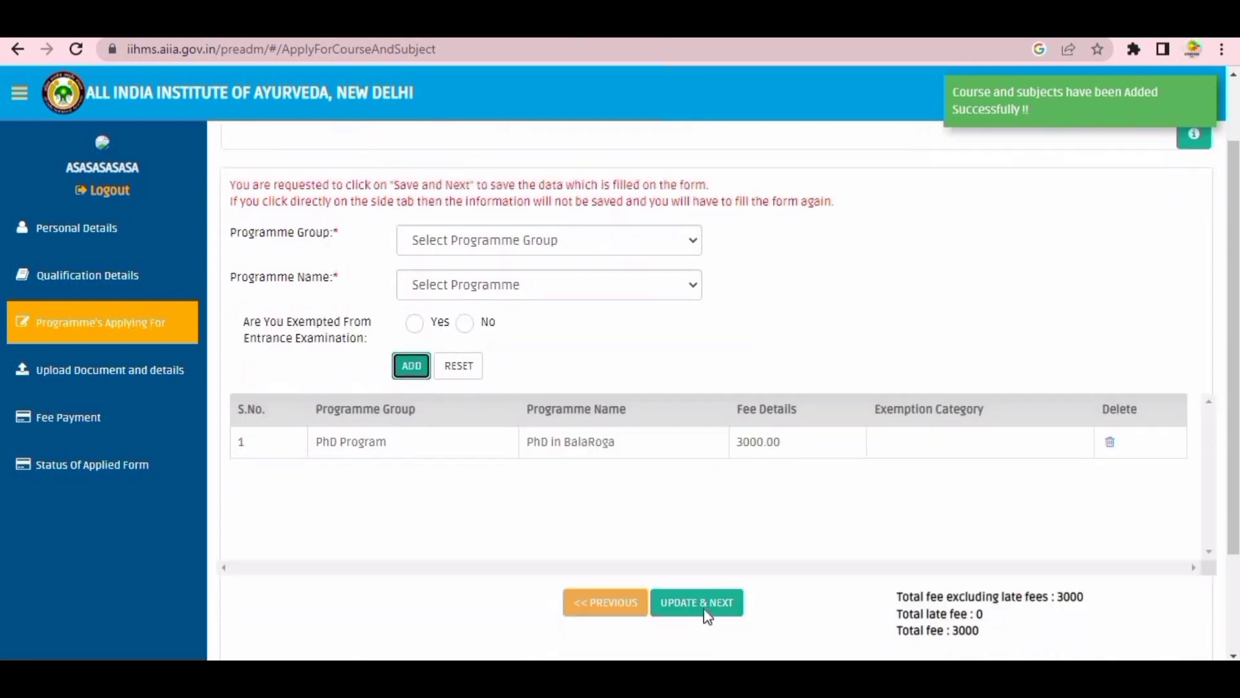
click(705, 566)
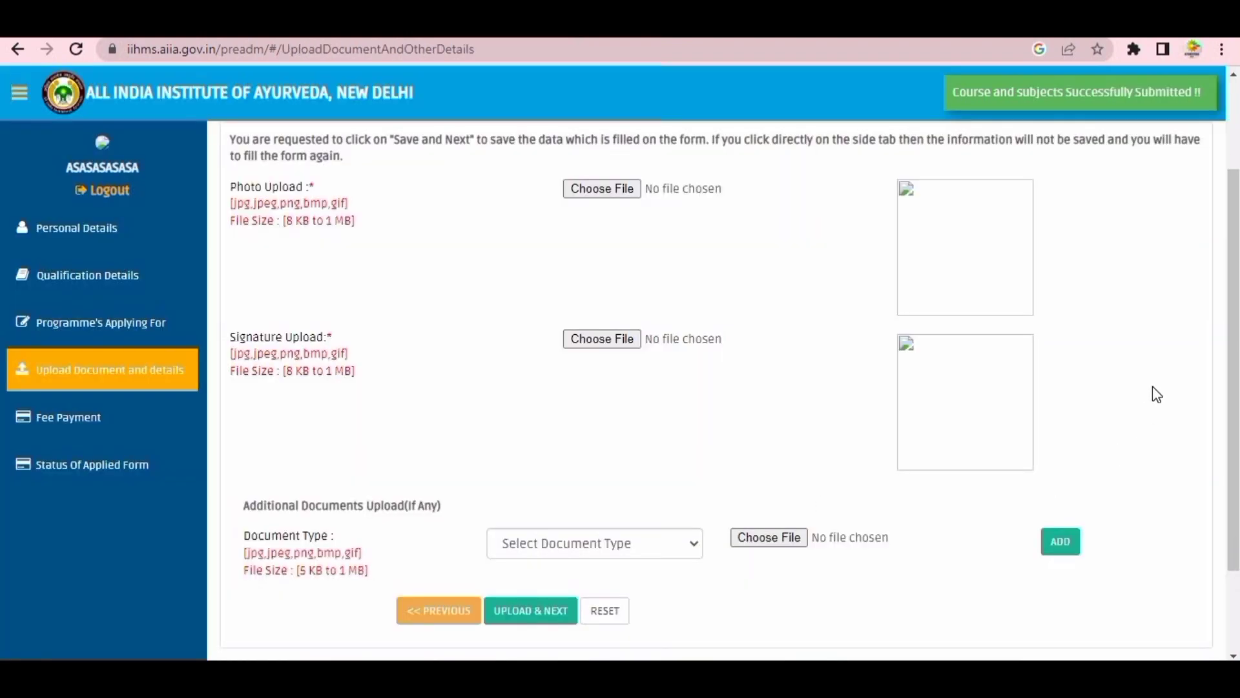
- Choose 10th Certificate as the additional document type
scroll(1152, 386, down, 2)
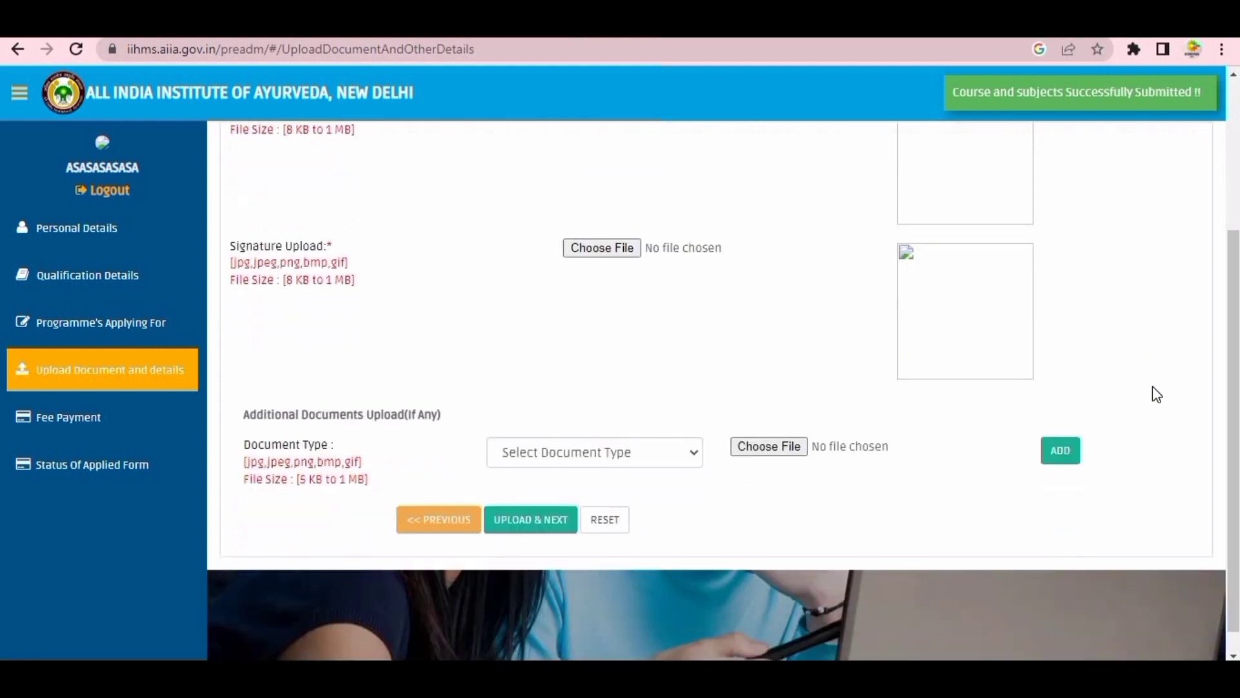
scroll(1152, 386, down, 1)
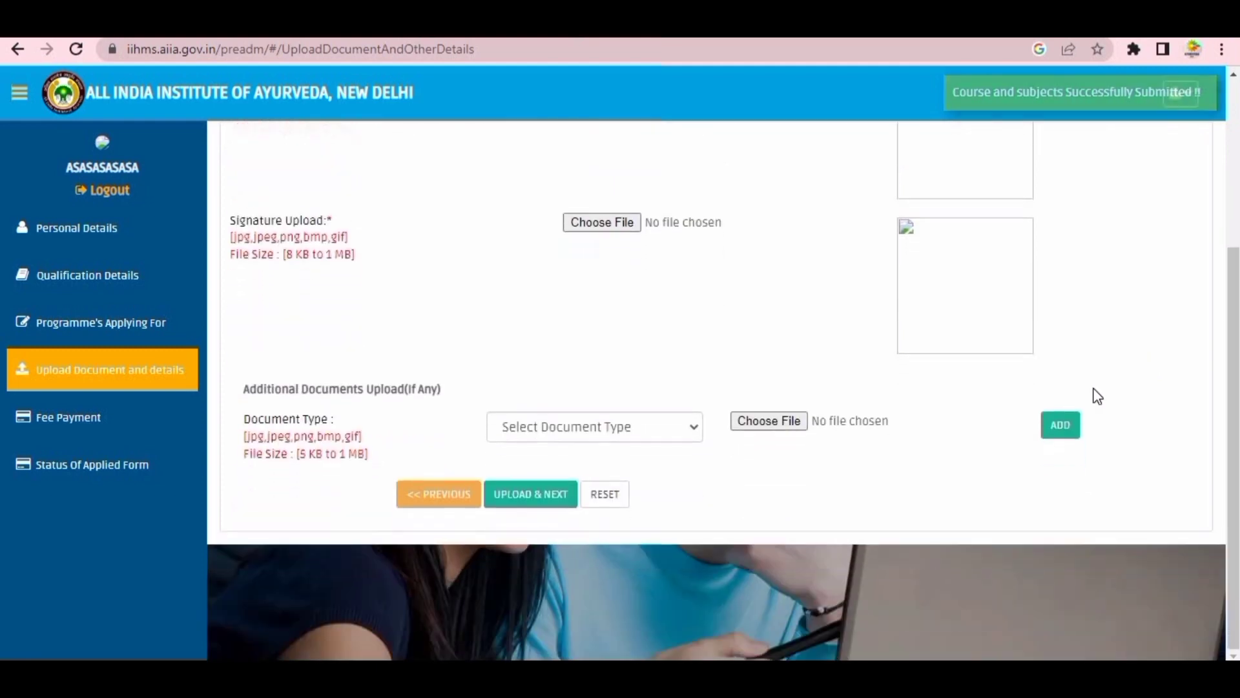
click(651, 423)
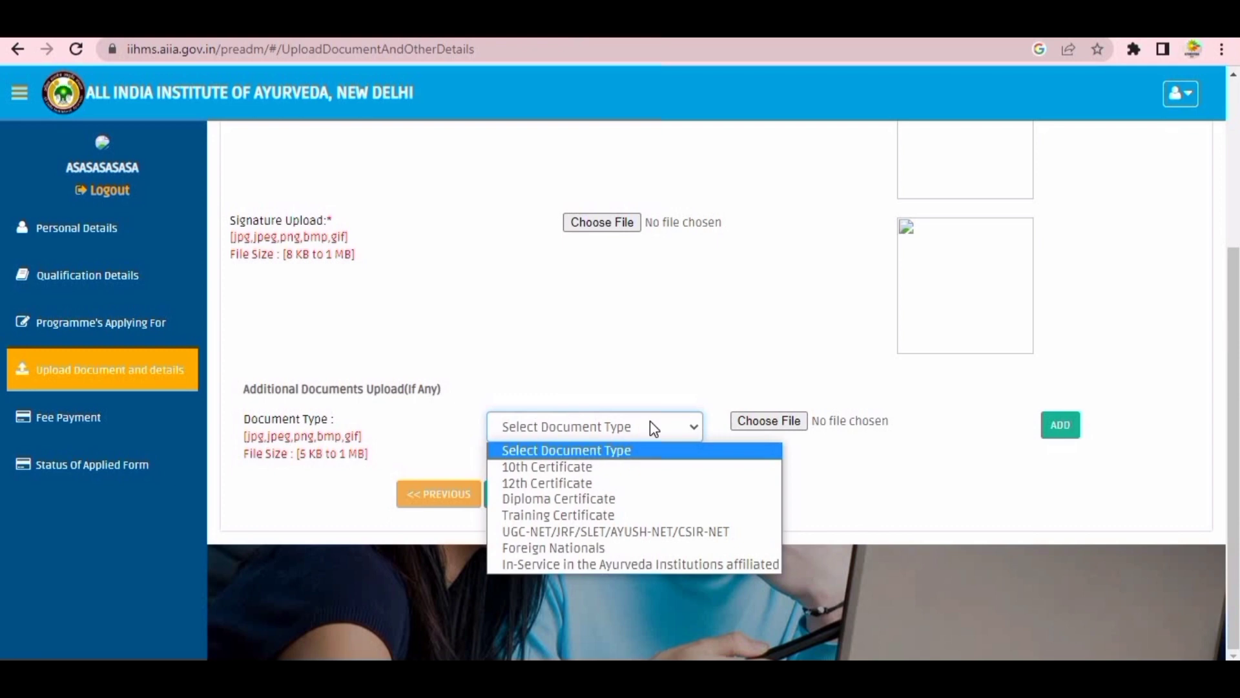
click(641, 467)
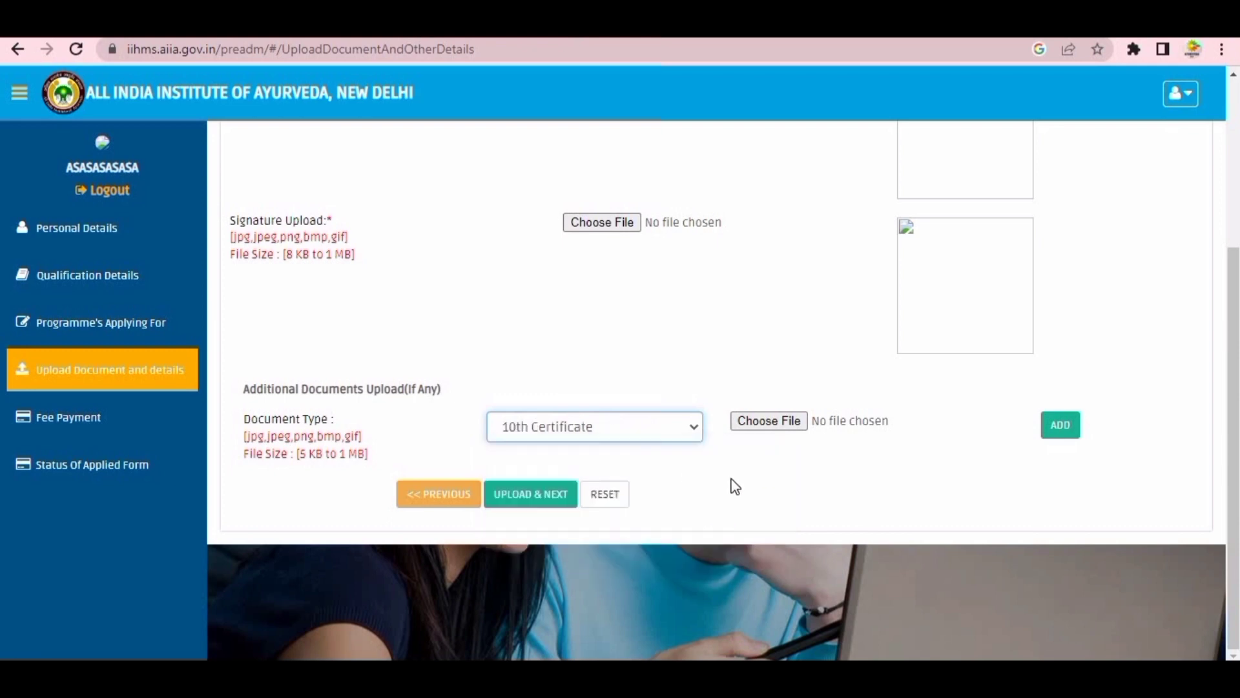
- Submit the uploads step, then visit Fee Payment and the Status of Applied Form page
scroll(732, 479, up, 3)
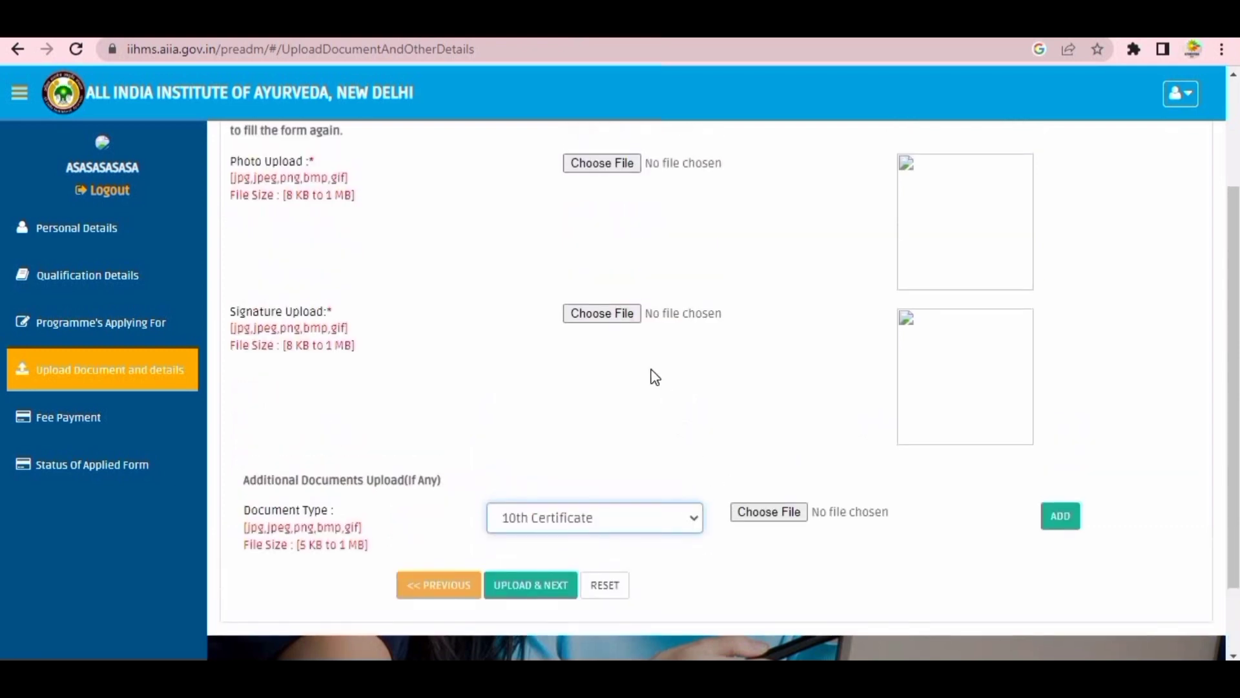
scroll(655, 376, down, 3)
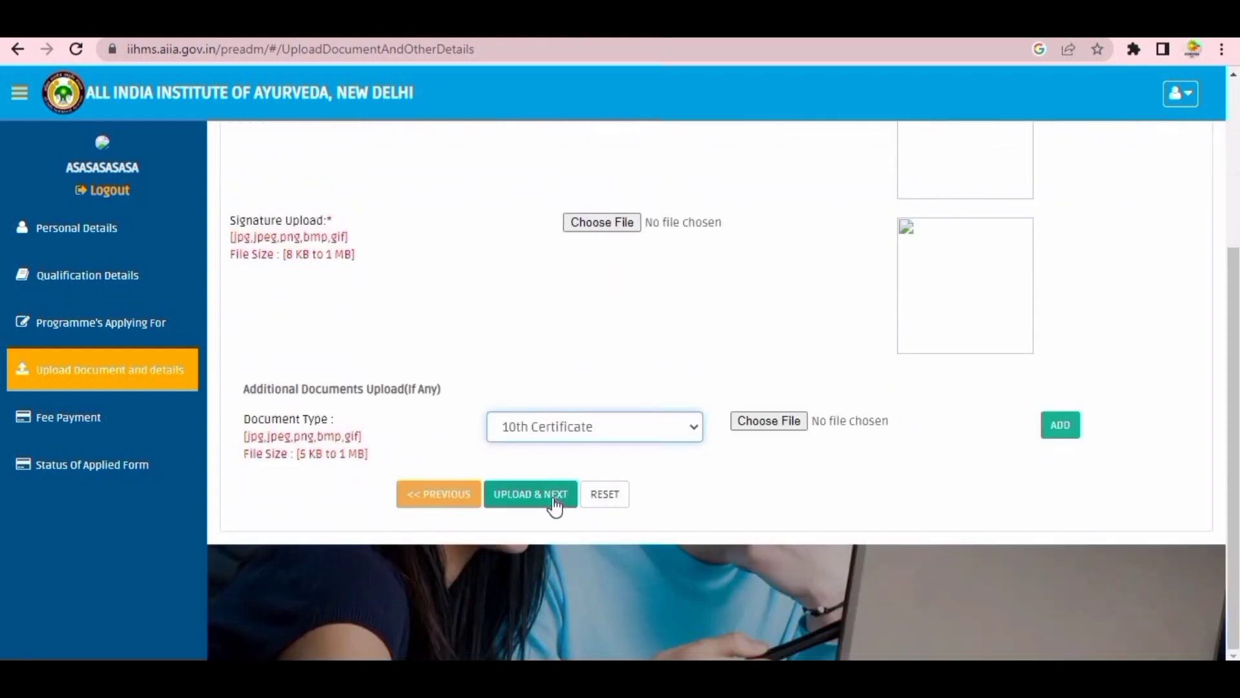
click(554, 501)
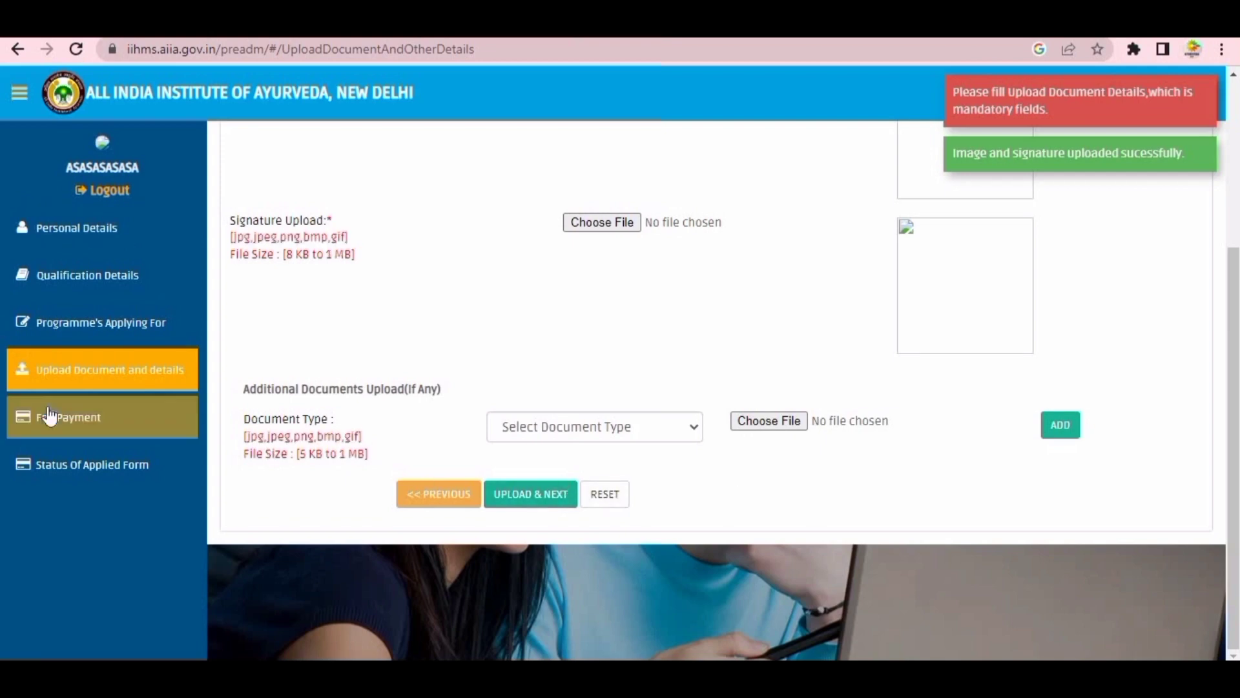
click(109, 421)
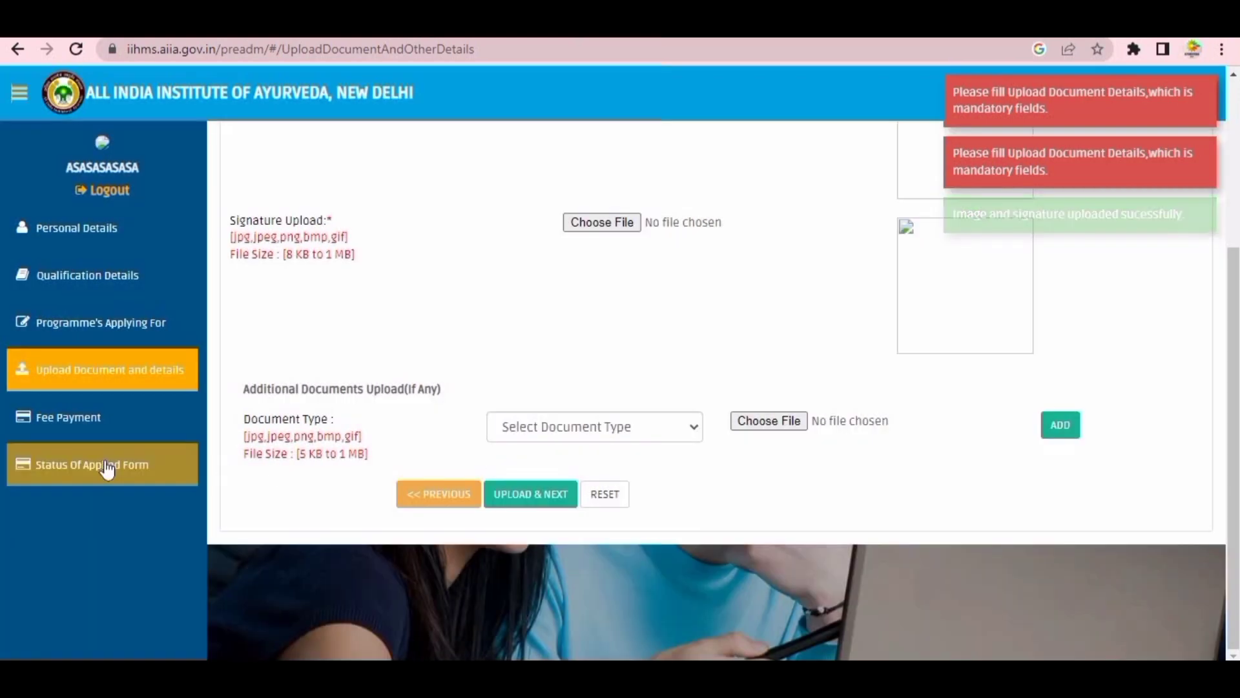
click(106, 468)
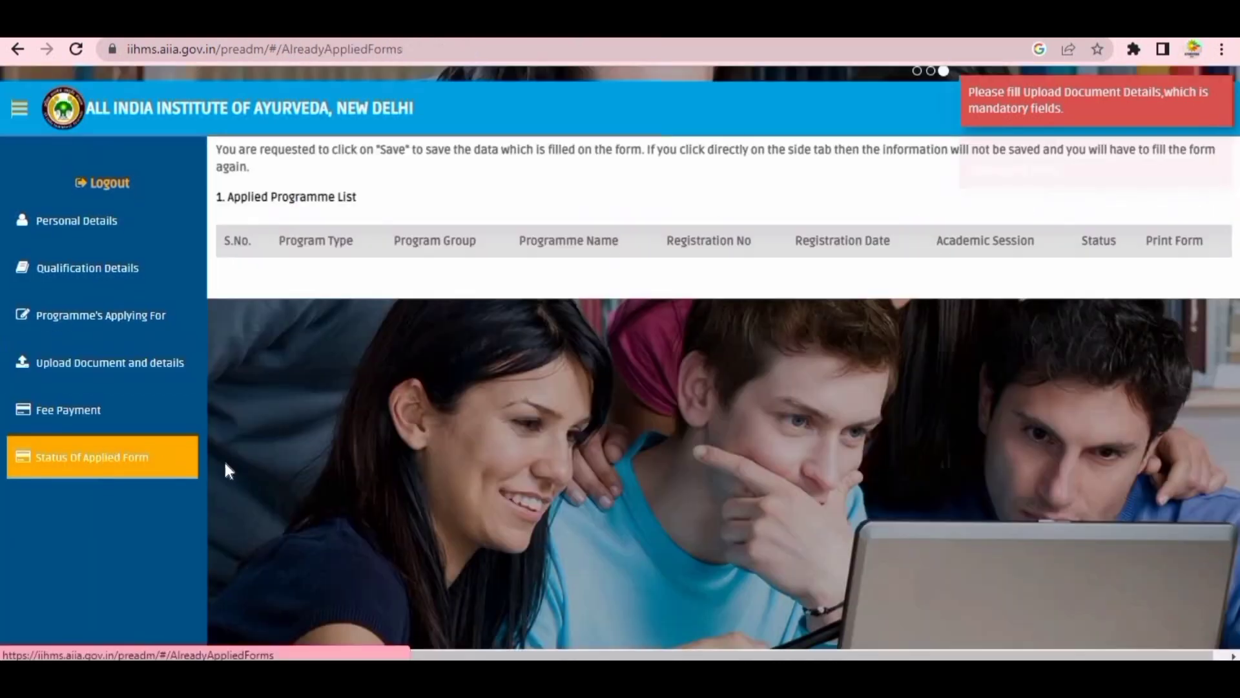